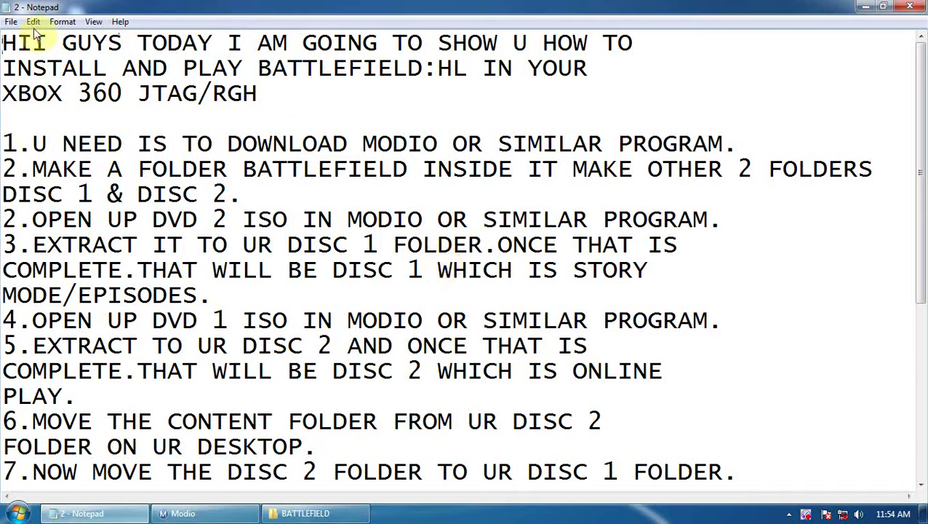
Read the Notepad guide's greeting and install steps 1 and 2, highlighting each line
drag(16, 44, 618, 43)
drag(4, 68, 284, 93)
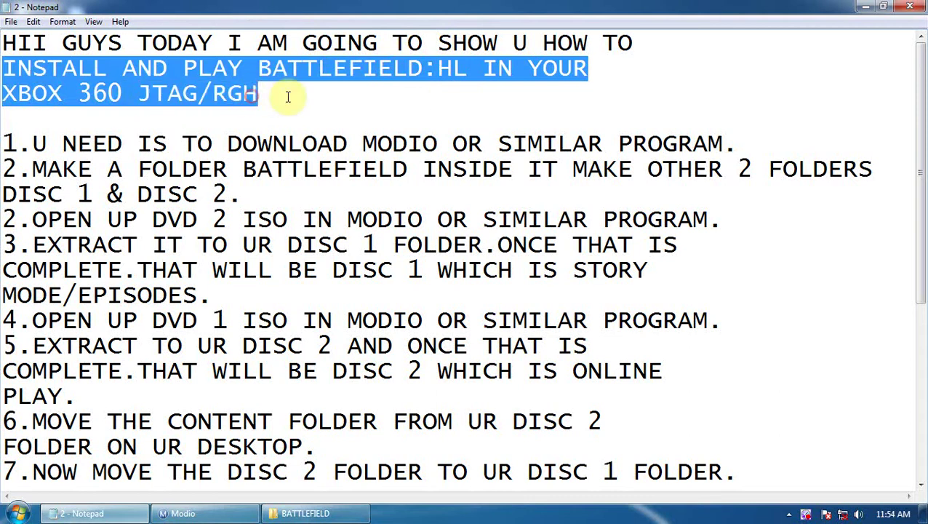
click(285, 97)
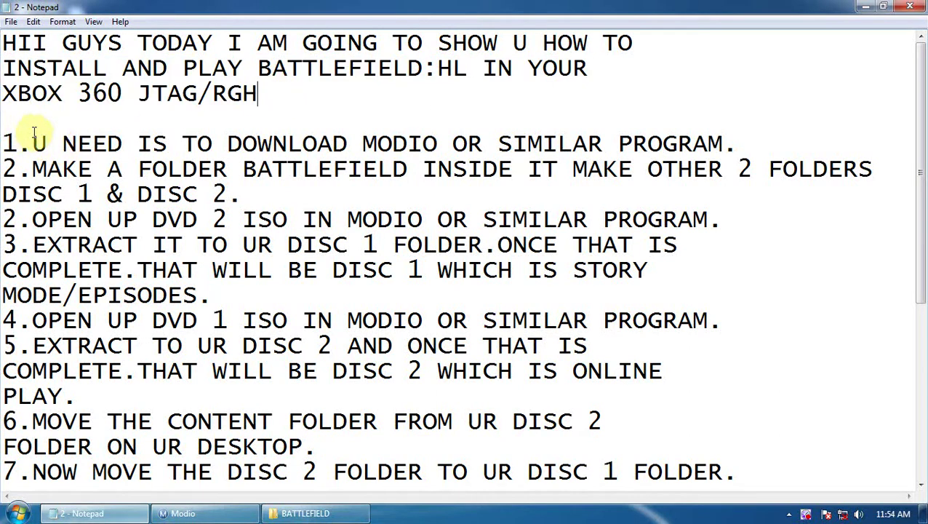
drag(34, 133, 740, 149)
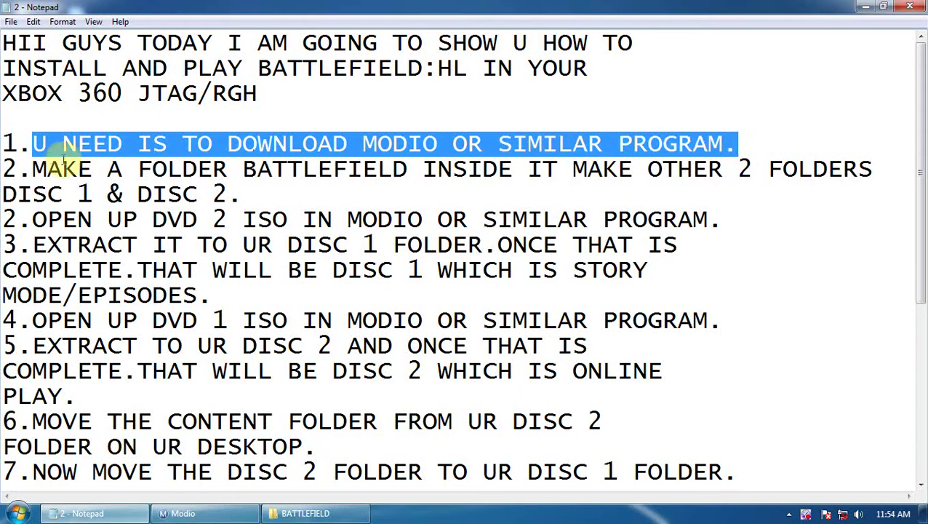
drag(32, 166, 434, 160)
click(416, 171)
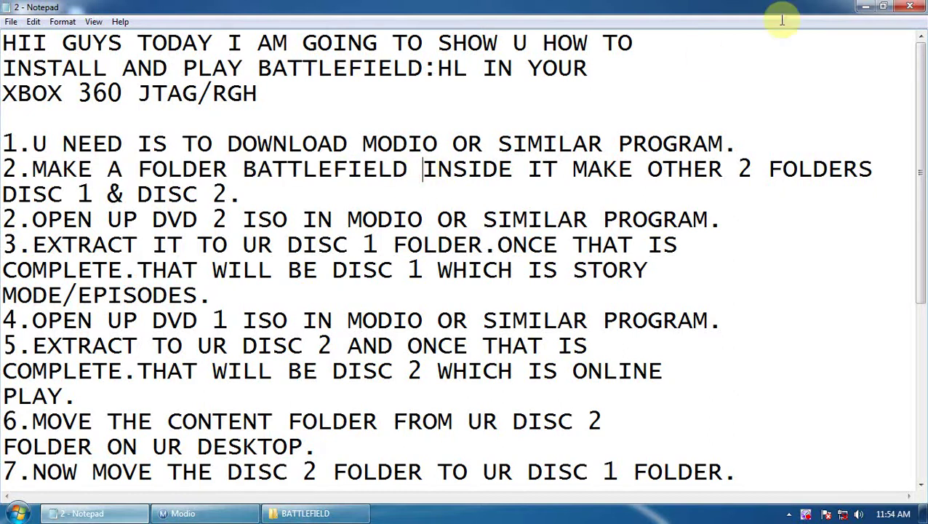
Point out the BATTLEFIELD folder on the desktop, then bring the guide back
click(872, 7)
click(866, 7)
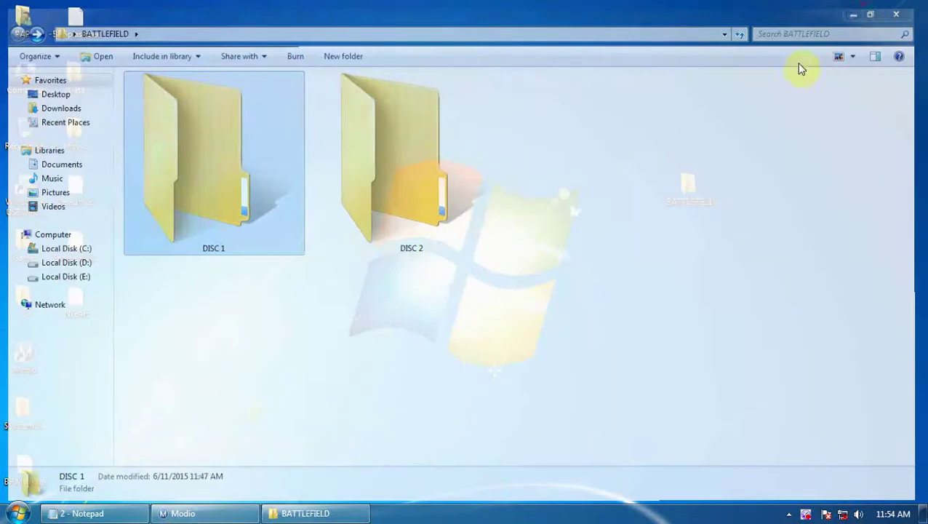
click(697, 191)
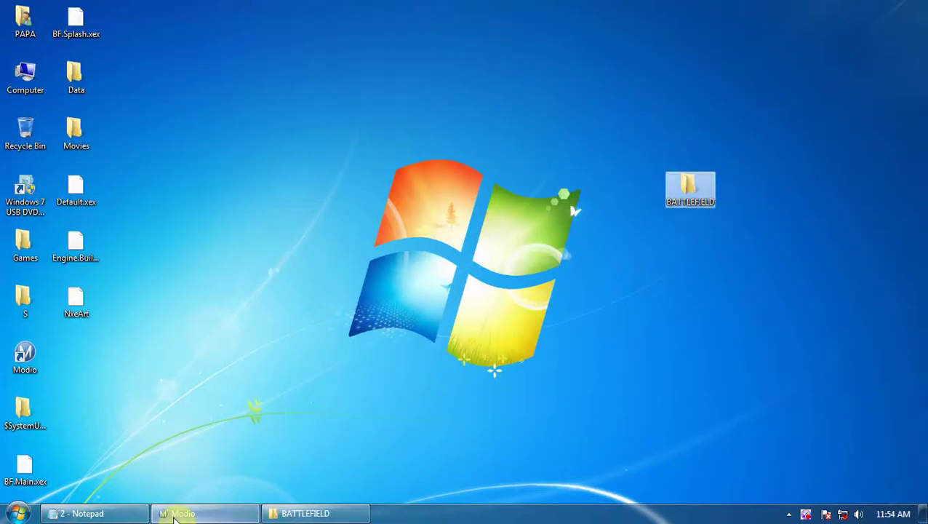
click(116, 515)
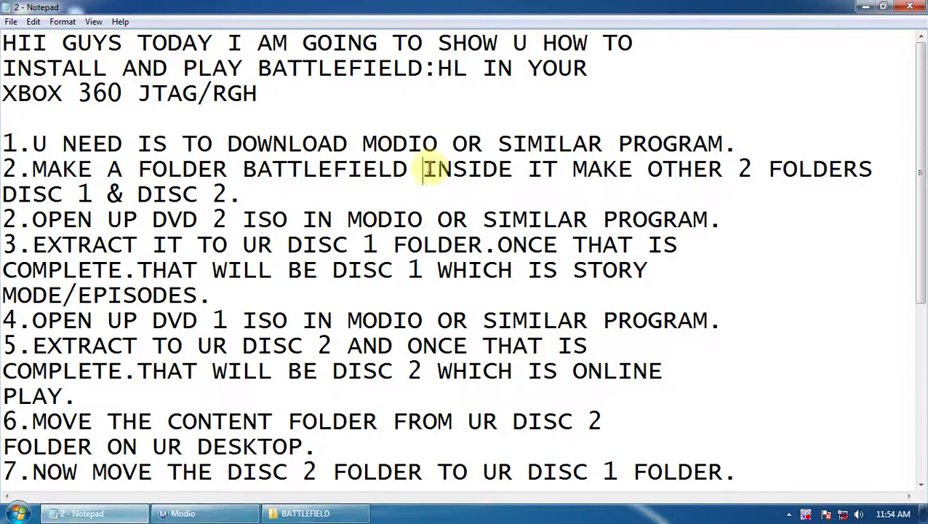
Point out the DISC 1 and DISC 2 folders inside BATTLEFIELD while reading the guide
drag(425, 169, 846, 169)
drag(3, 193, 211, 194)
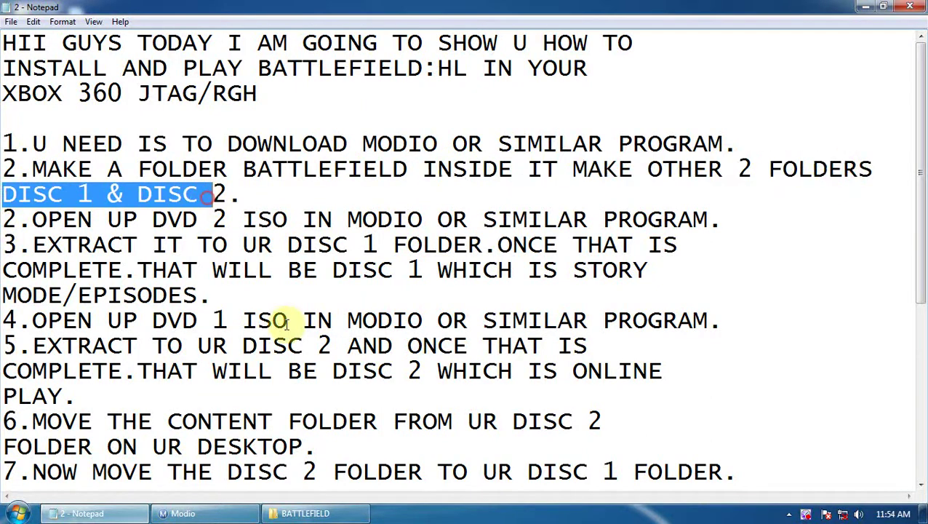
click(289, 510)
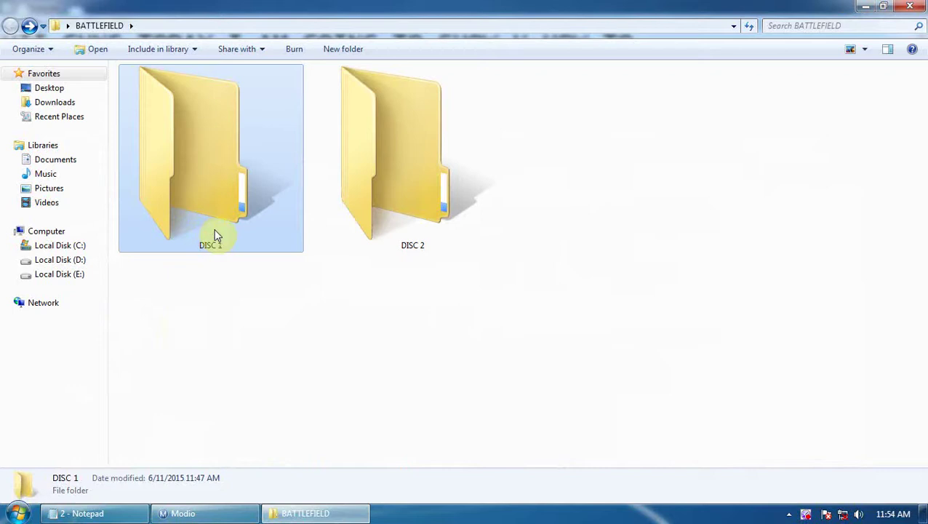
click(444, 191)
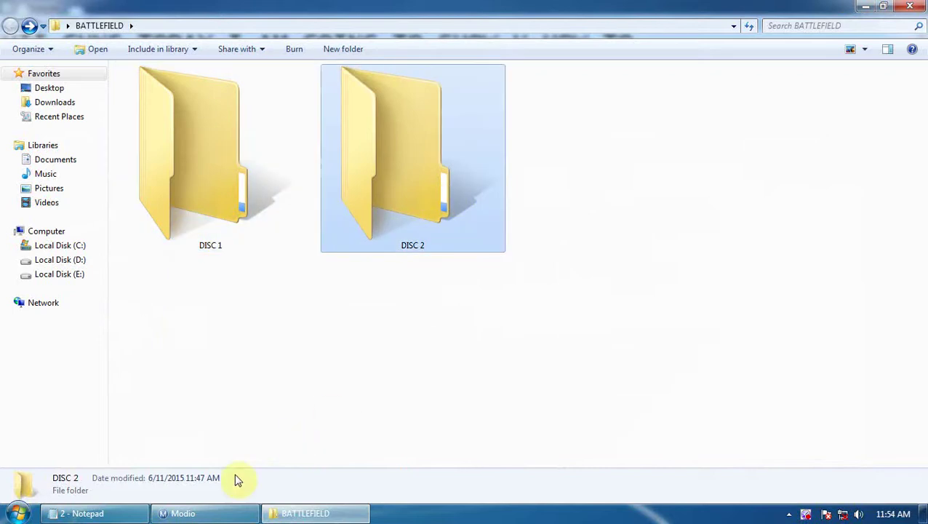
click(182, 513)
click(80, 513)
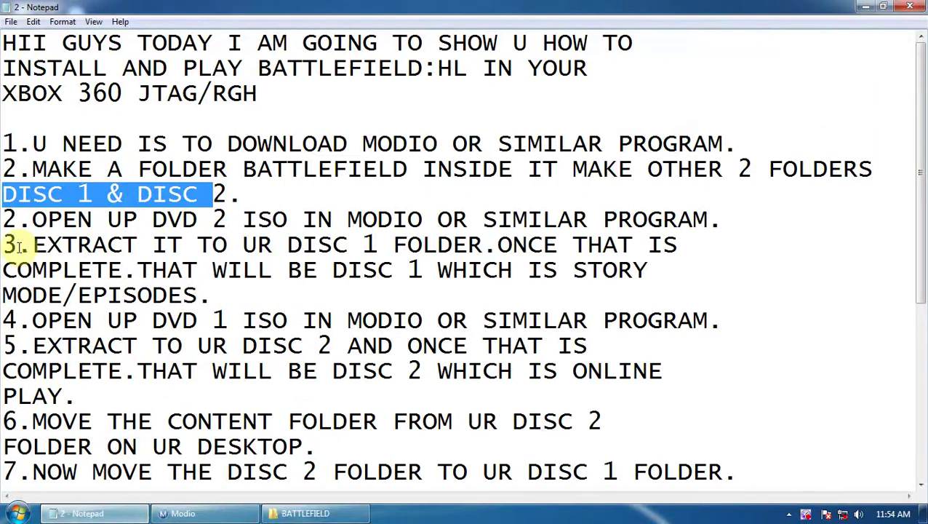
click(30, 219)
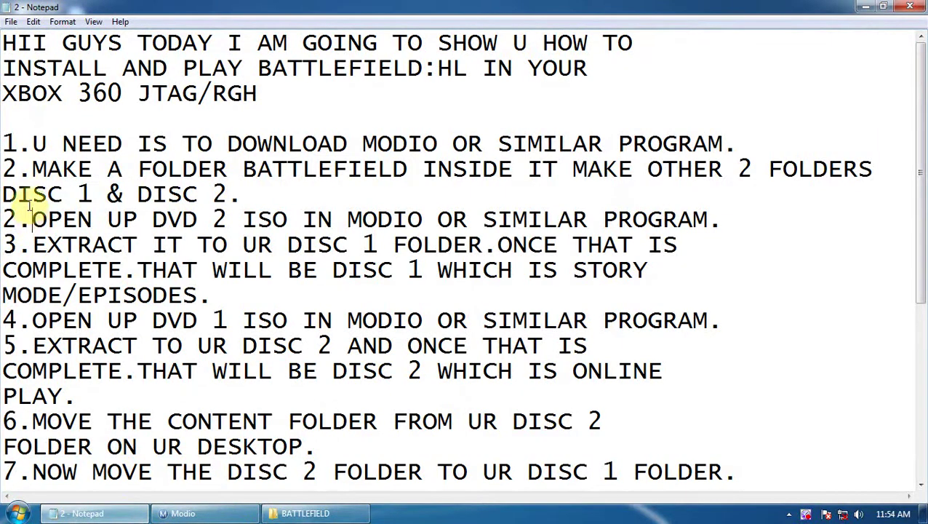
Load ptc-bfhb.iso from Games > Battlefield Hardline in Modio and select all its entries
drag(33, 217, 720, 219)
click(183, 513)
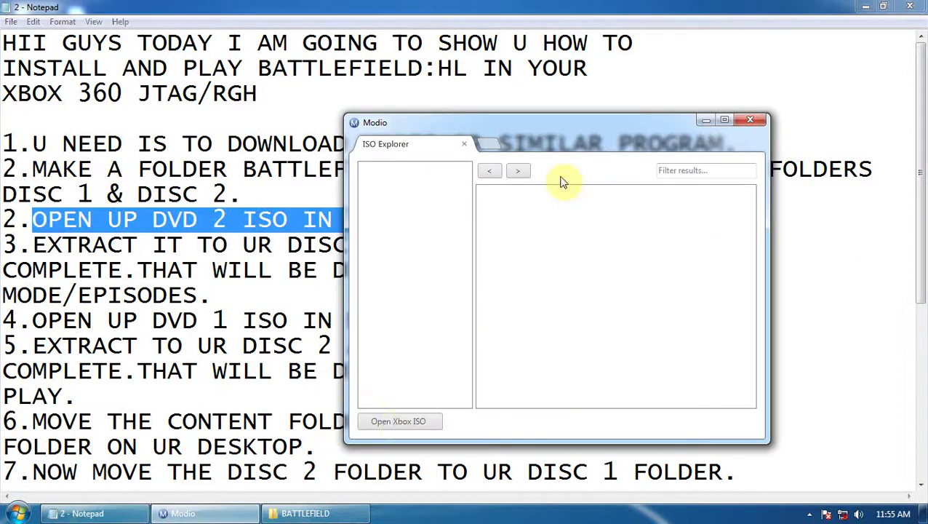
click(408, 426)
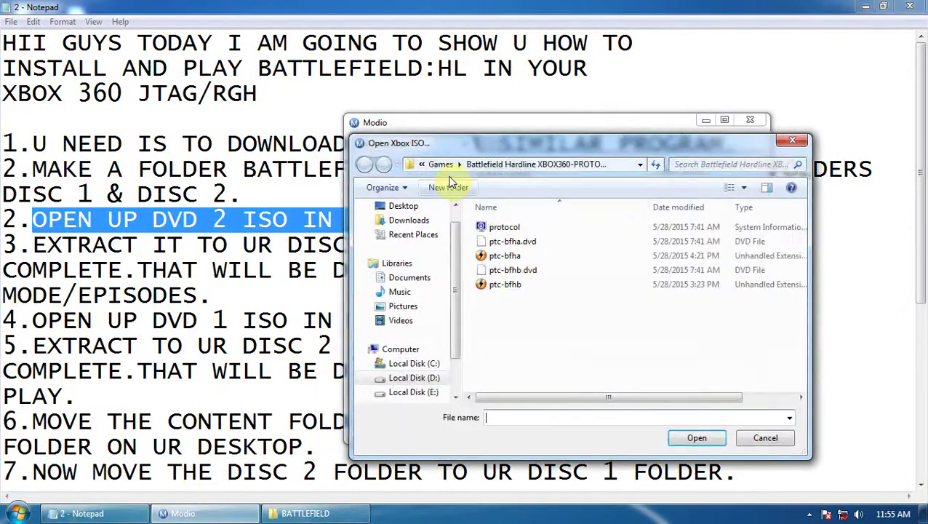
click(437, 163)
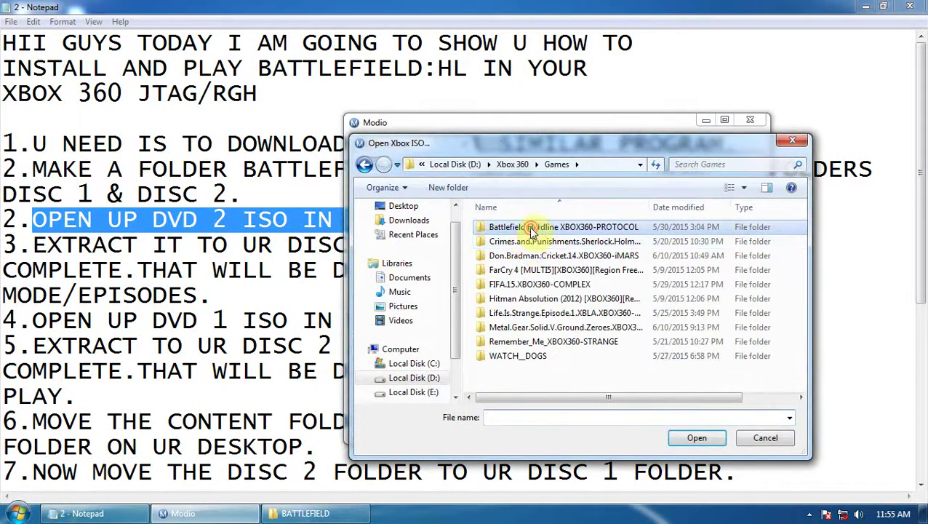
double_click(532, 229)
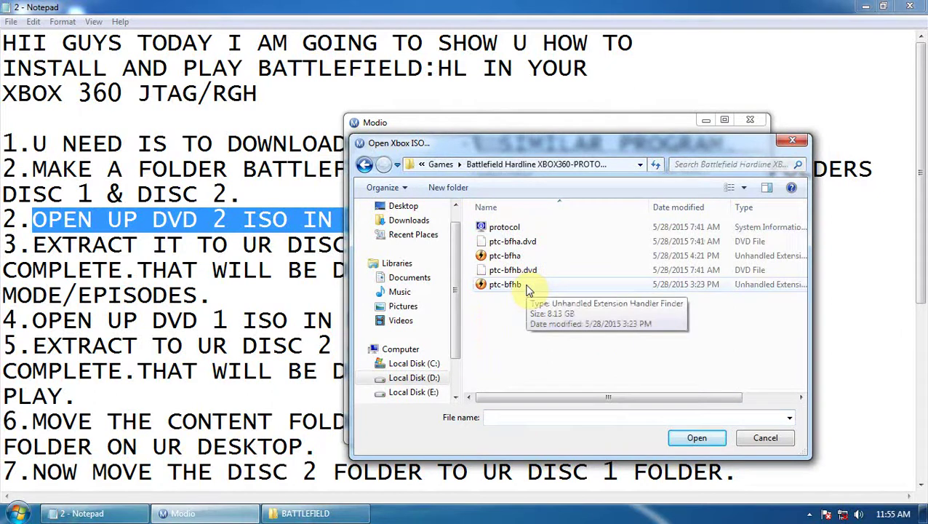
double_click(528, 286)
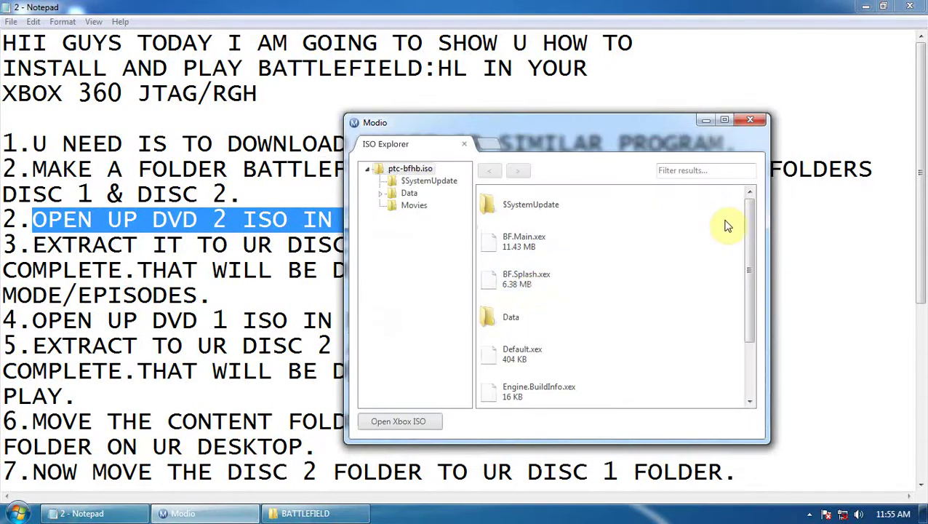
drag(711, 211, 523, 495)
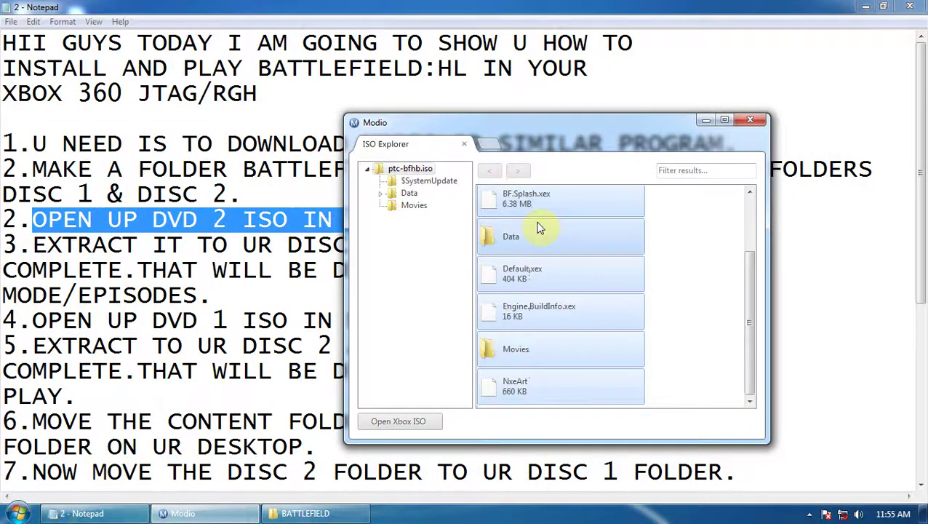
click(306, 513)
Drag the selected ISO entries from Modio into the empty DISC 1 folder to extract them
click(215, 509)
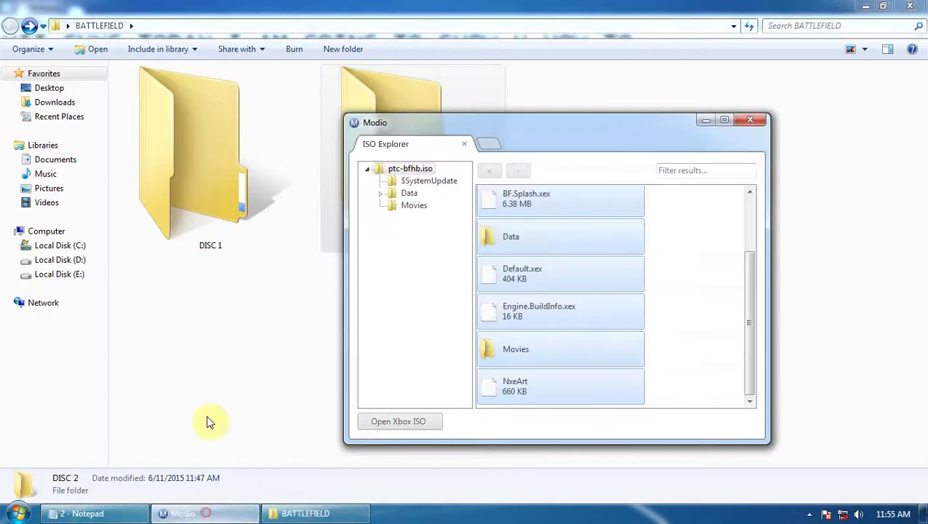
double_click(201, 189)
click(211, 513)
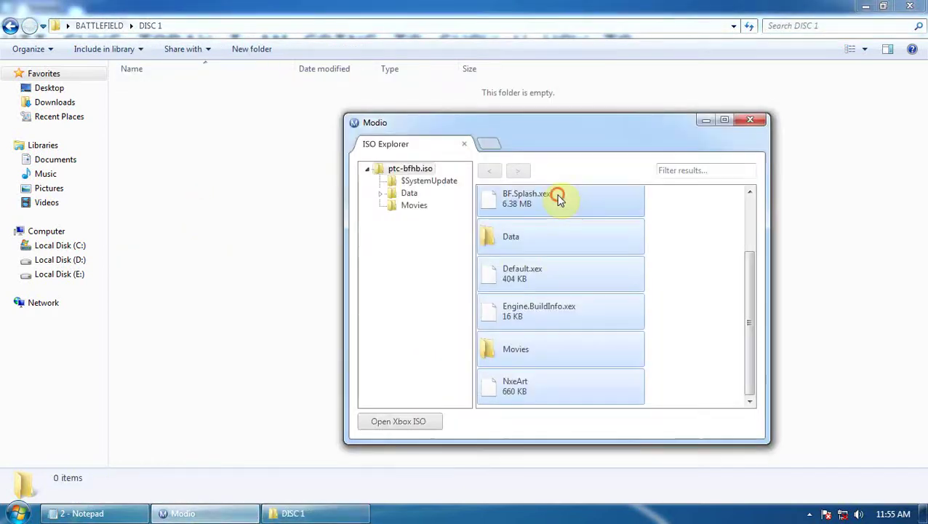
drag(556, 197, 211, 239)
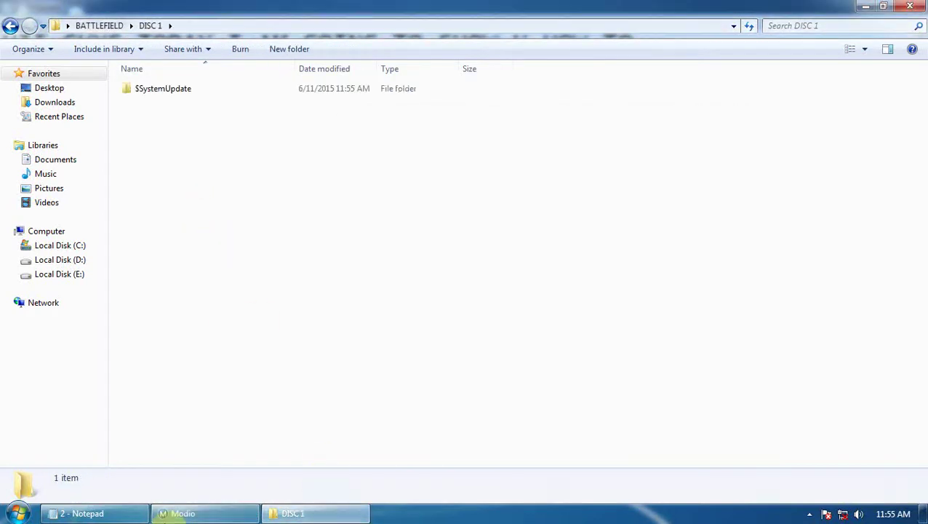
click(191, 513)
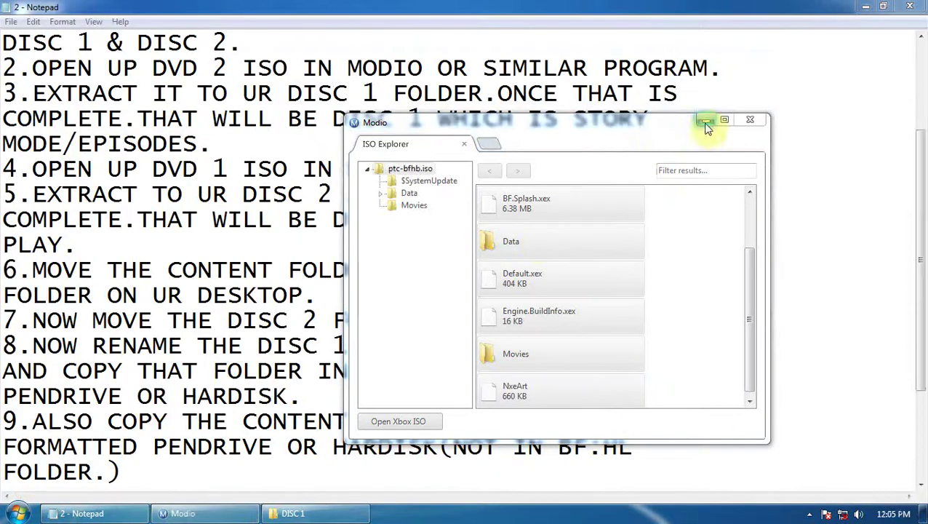
click(518, 368)
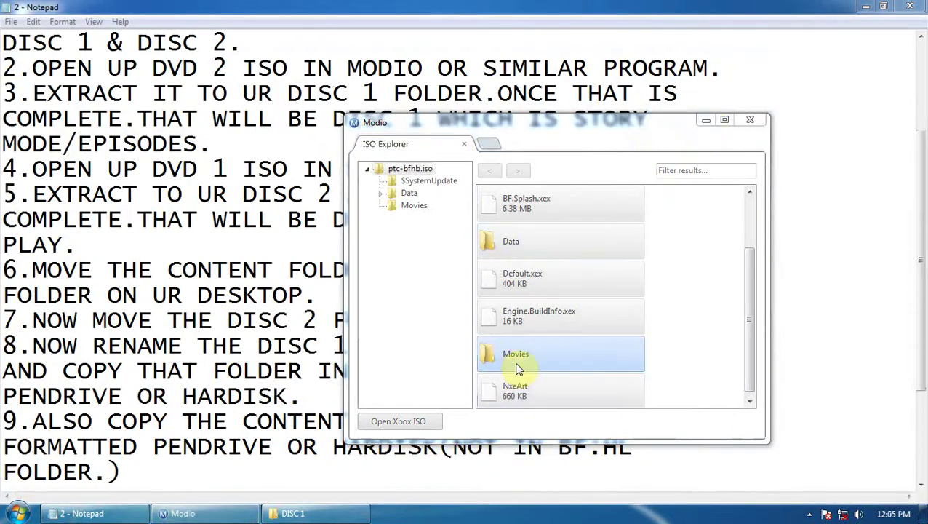
Check the eight extracted items in DISC 1, then return to the instructions
click(705, 119)
click(293, 513)
drag(186, 285, 224, 58)
click(179, 516)
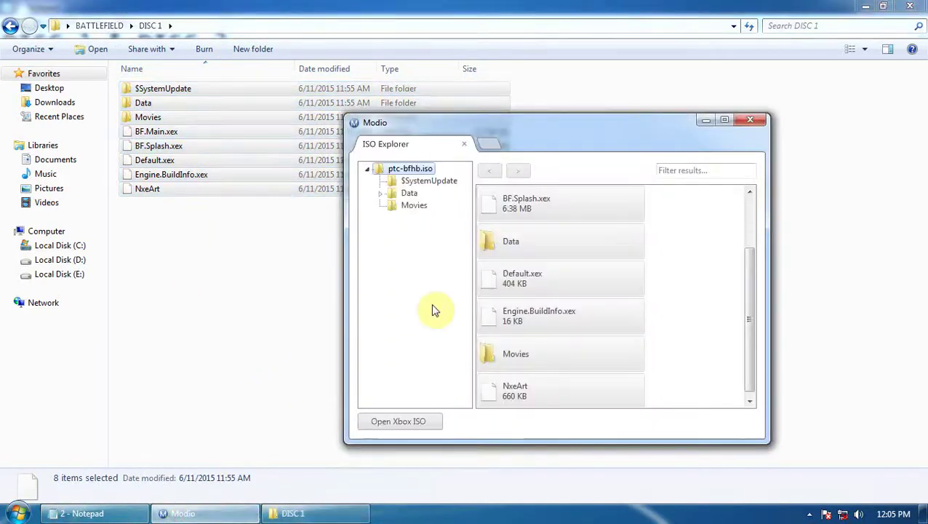
click(83, 514)
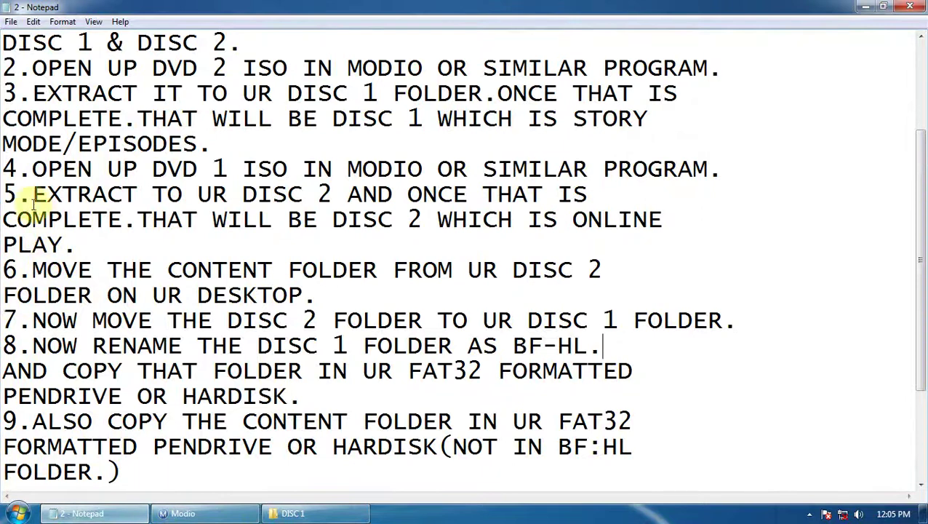
Load the DVD 1 image ptc-bfha.iso in Modio's ISO Explorer
drag(32, 169, 678, 169)
click(229, 515)
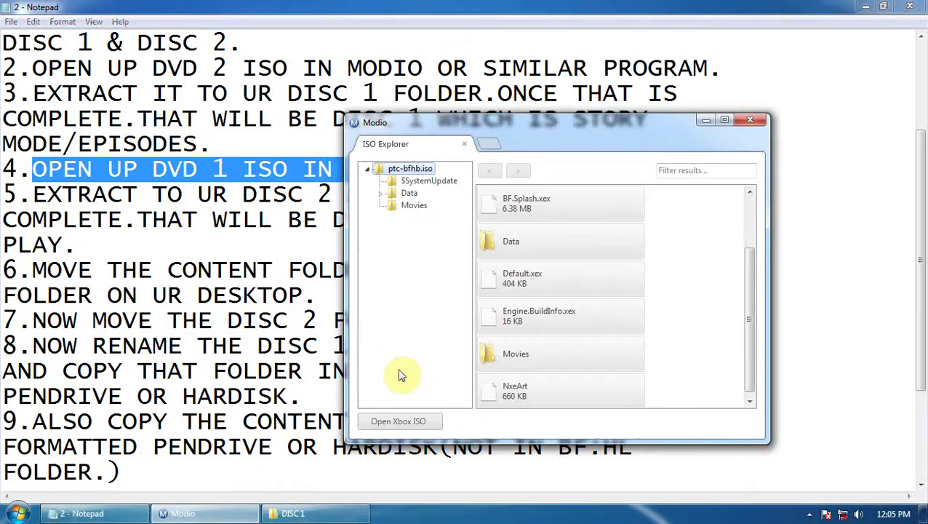
click(408, 418)
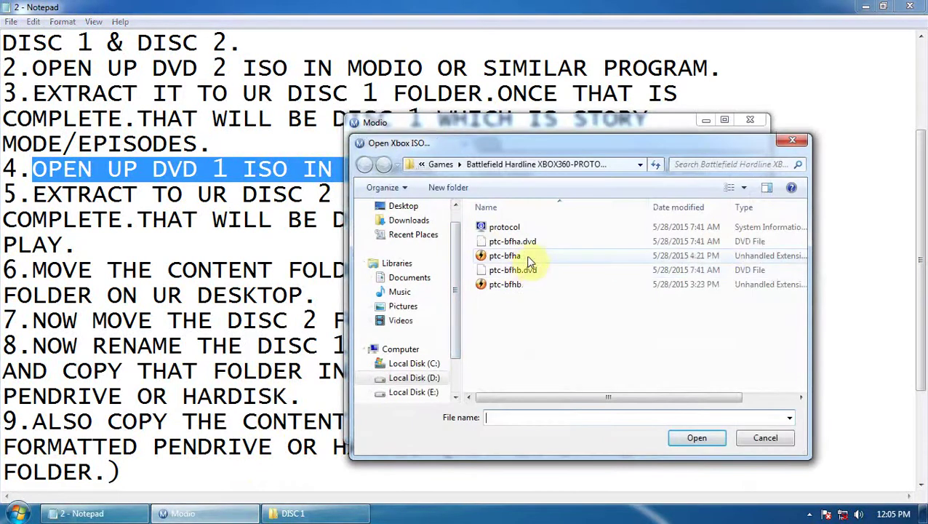
double_click(511, 259)
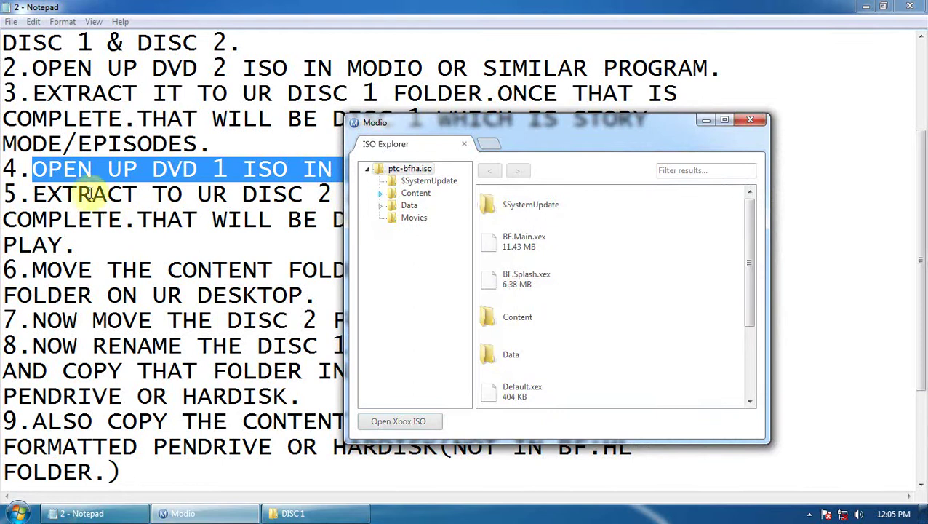
drag(33, 193, 339, 195)
Extract all ptc-bfha.iso entries from Modio into the DISC 2 folder
click(298, 513)
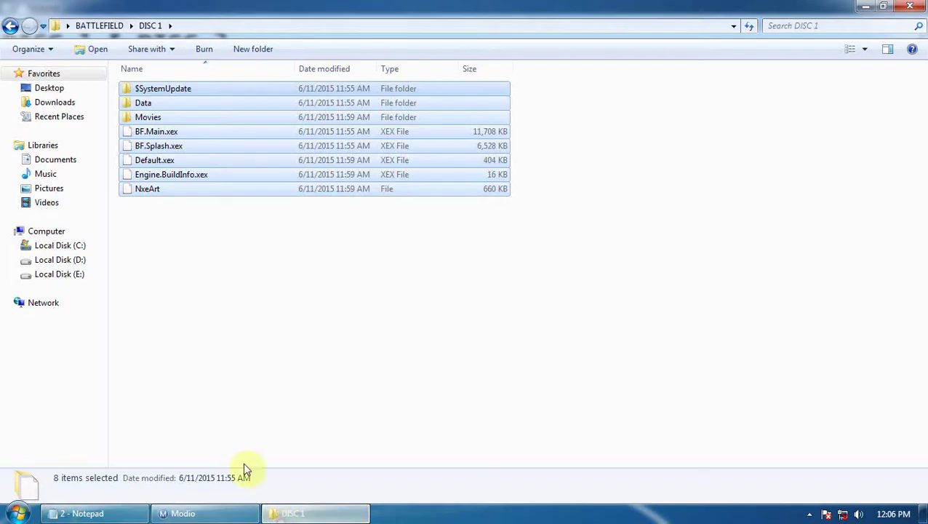
click(91, 25)
double_click(410, 147)
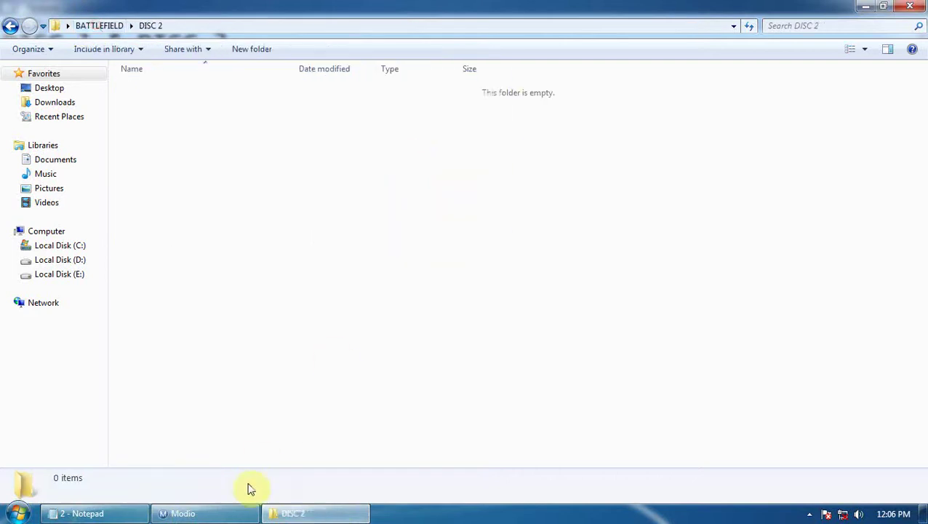
click(219, 513)
drag(715, 196, 523, 497)
drag(547, 200, 222, 176)
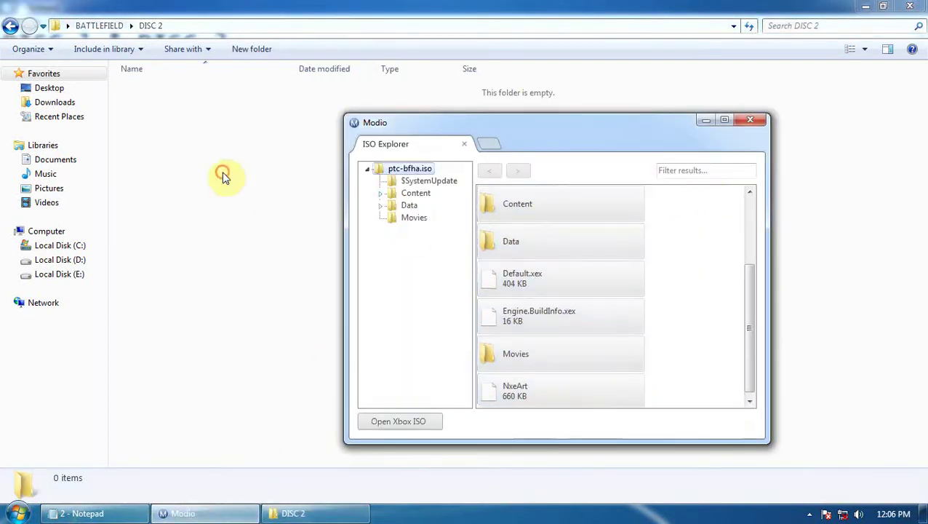
click(207, 513)
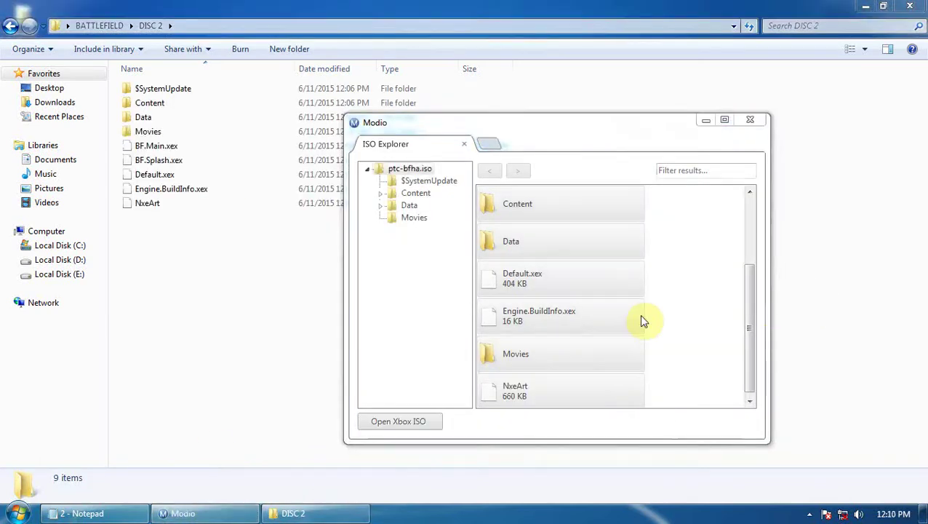
Check the nine extracted items in DISC 2, then close Modio
click(706, 120)
drag(207, 327, 222, 215)
drag(228, 37, 240, 56)
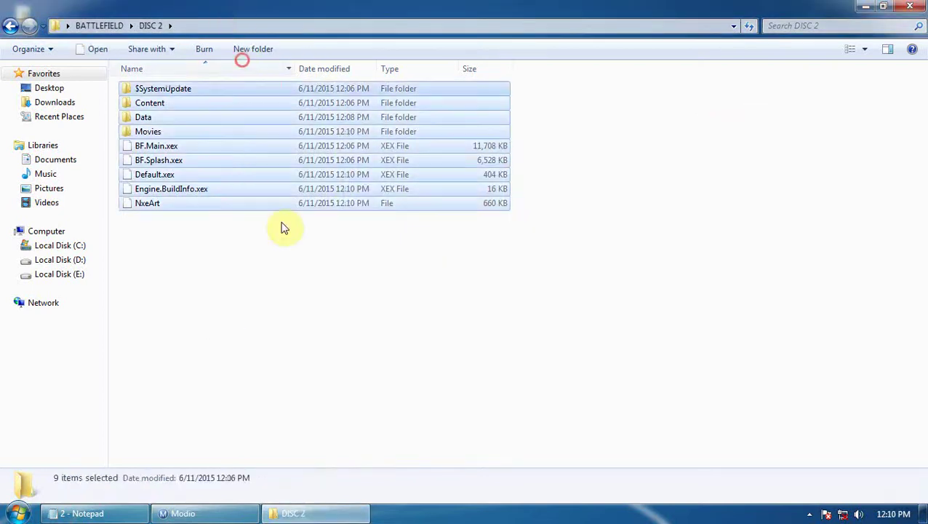
click(198, 514)
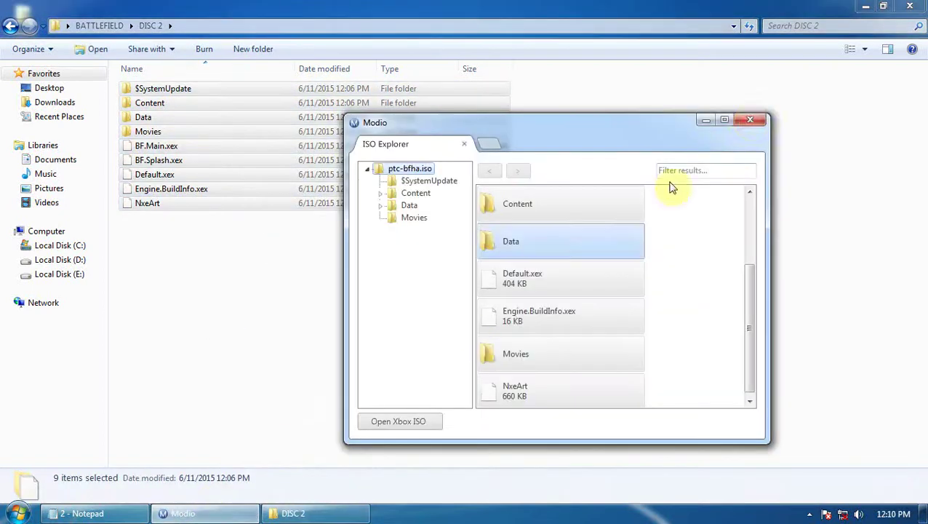
click(751, 122)
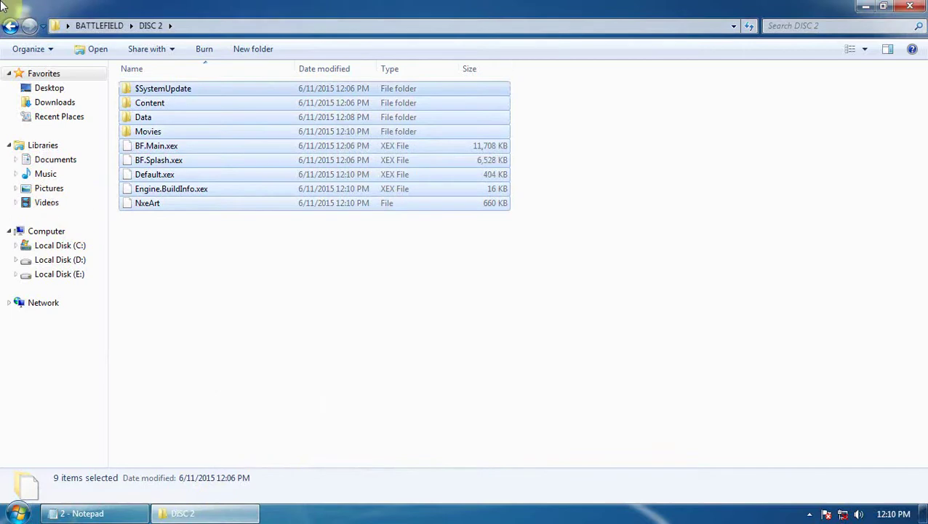
Review DISC 1 and DISC 2 in BATTLEFIELD, reopen it, and read guide step 6
click(14, 28)
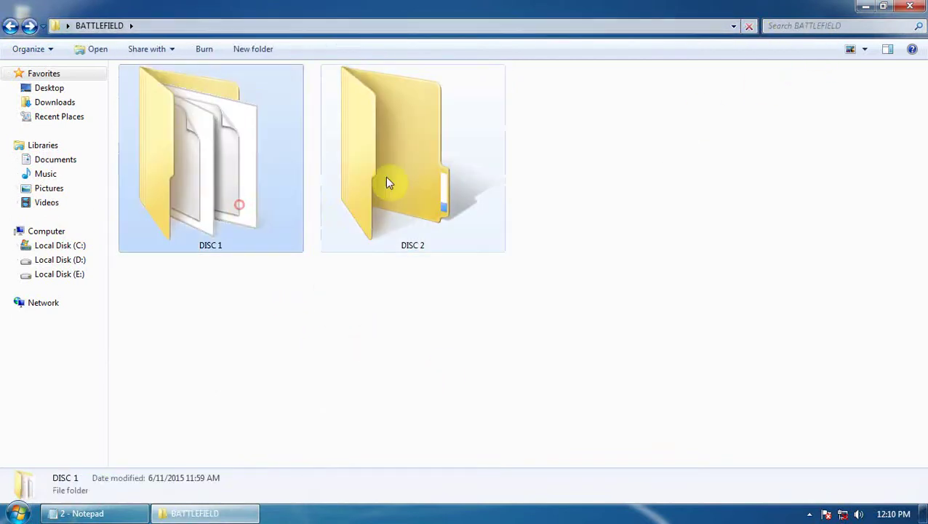
double_click(414, 178)
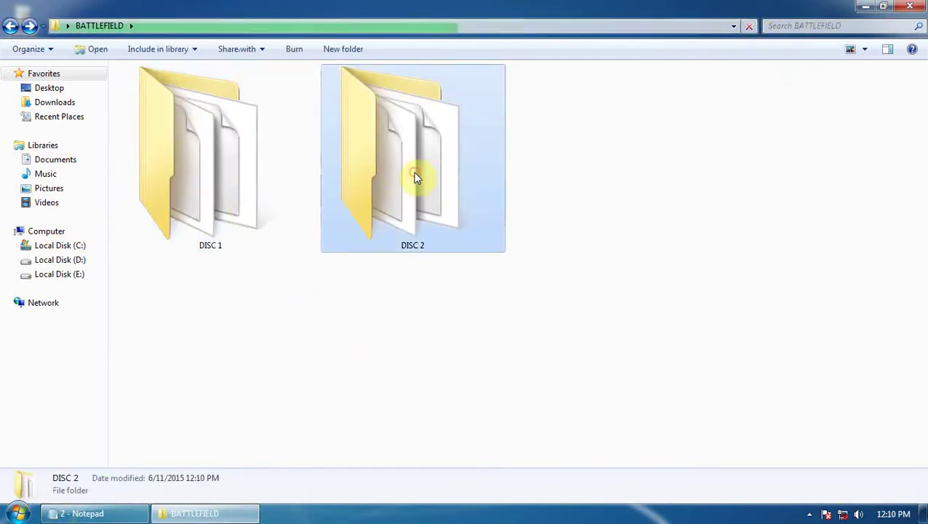
click(235, 180)
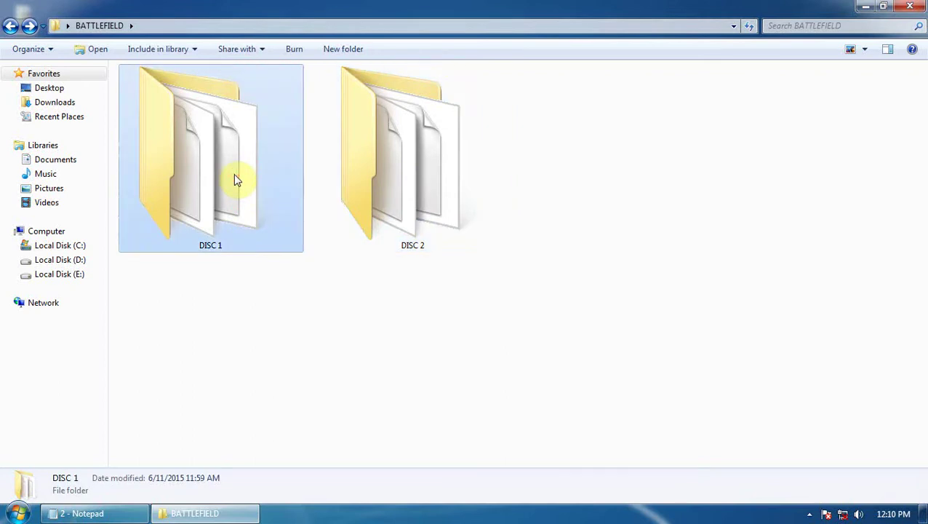
click(921, 7)
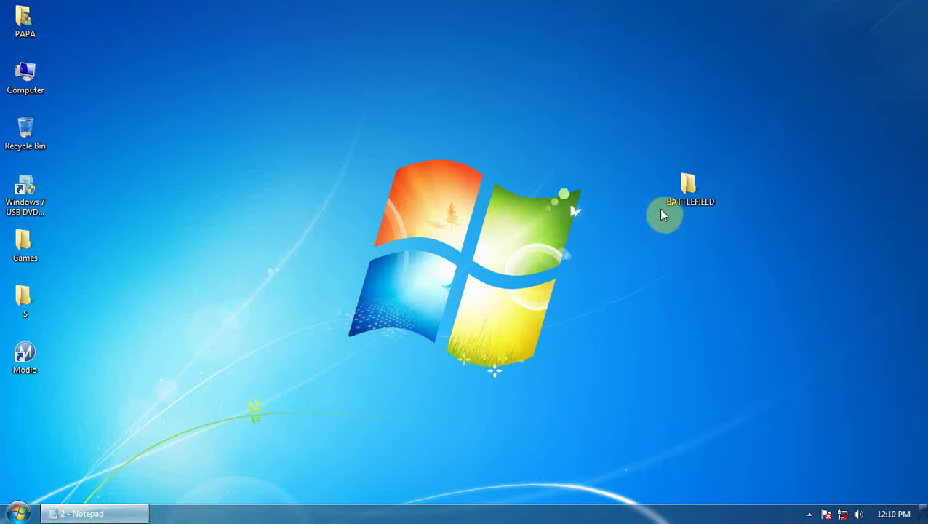
double_click(702, 193)
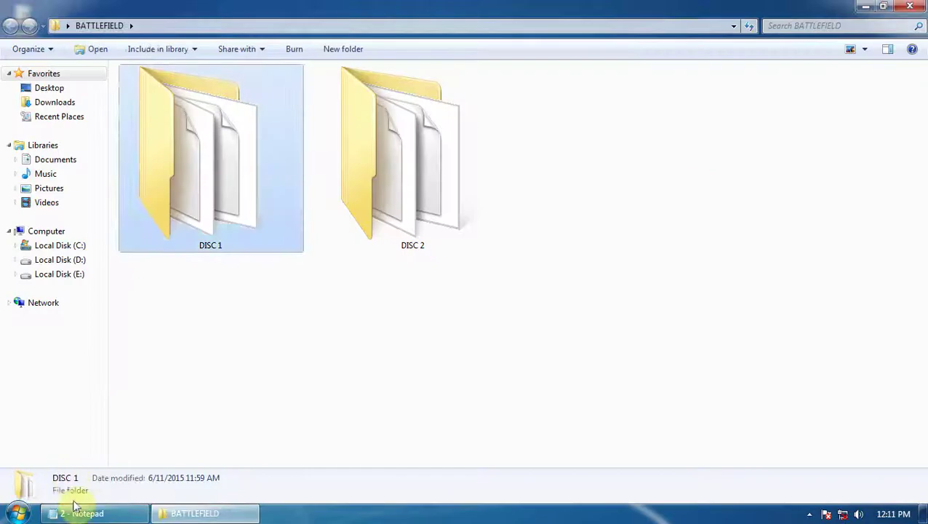
click(75, 507)
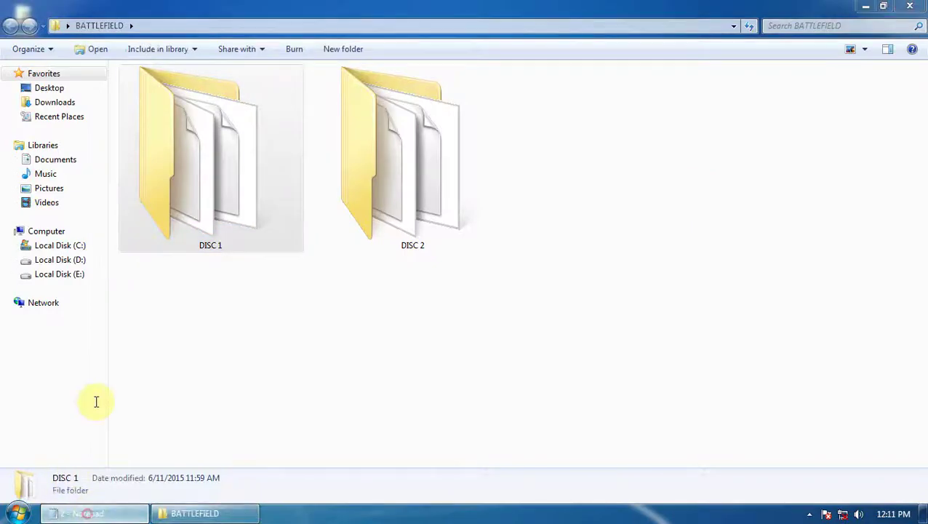
drag(31, 268, 617, 277)
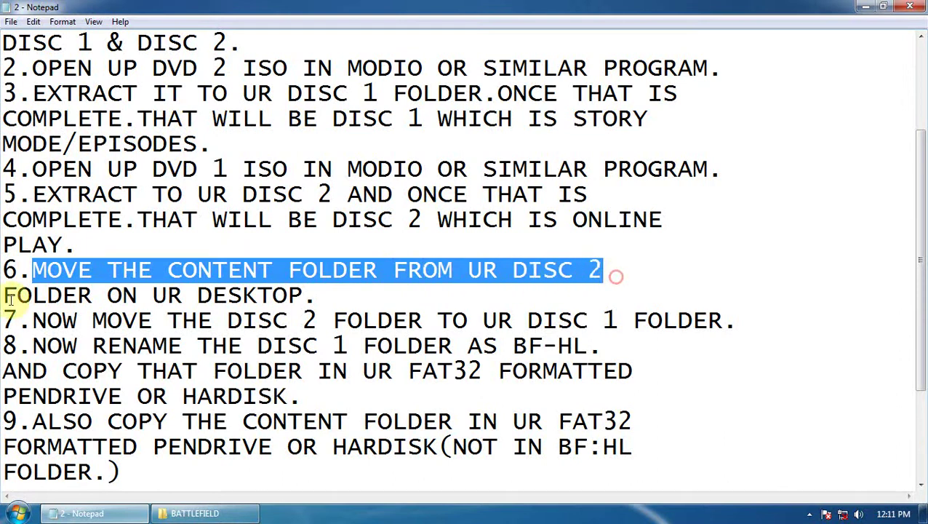
Cut the Content folder from DISC 2 and paste it at the desktop's top-right corner
drag(5, 295, 290, 296)
click(210, 513)
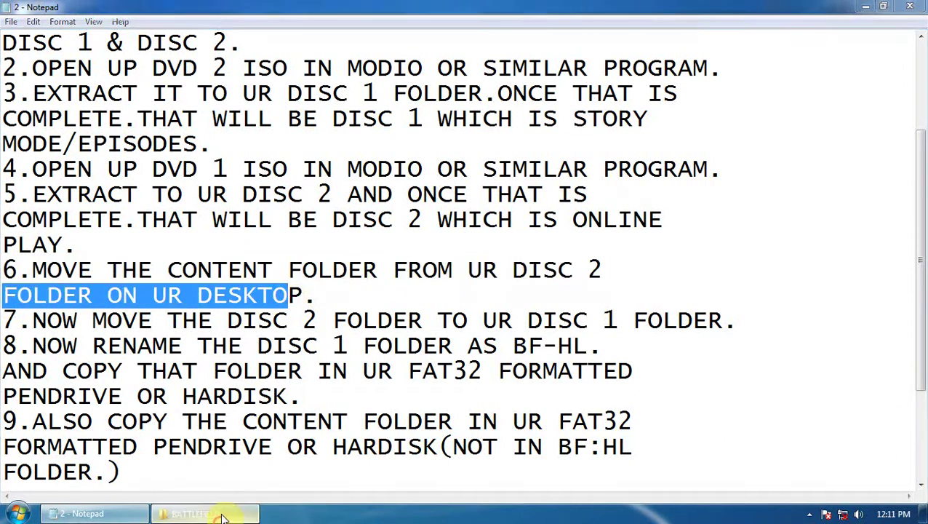
double_click(404, 133)
click(148, 101)
right_click(148, 102)
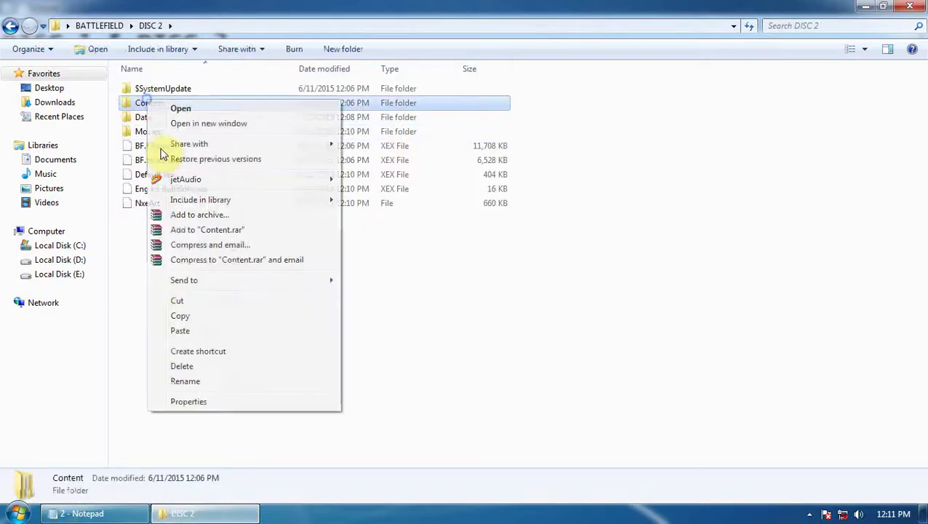
click(182, 298)
click(876, 9)
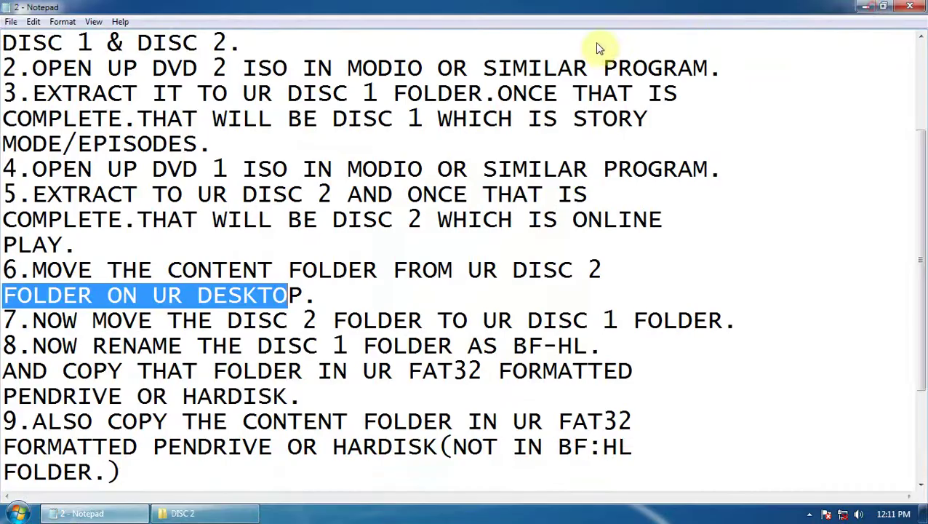
click(866, 10)
right_click(289, 114)
click(347, 176)
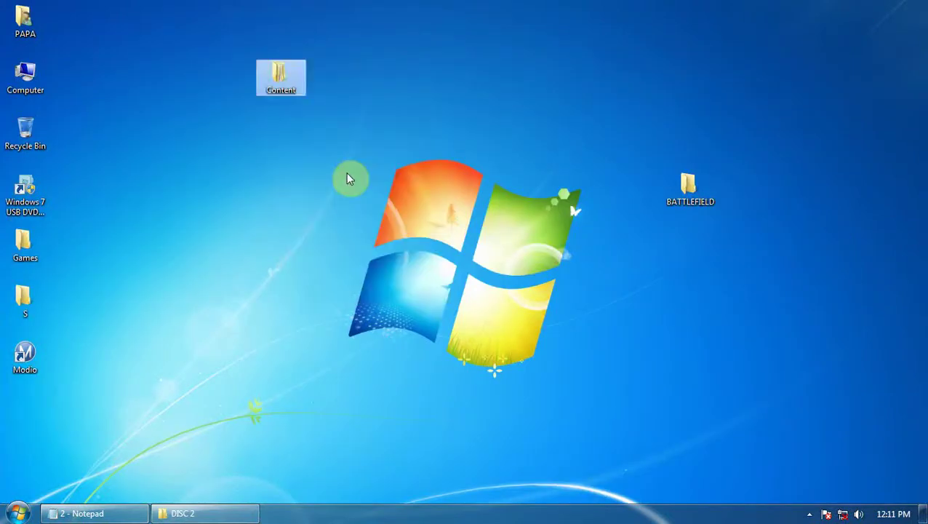
drag(281, 77, 895, 22)
Move the DISC 2 folder into DISC 1 within BATTLEFIELD, following guide step 7
click(120, 513)
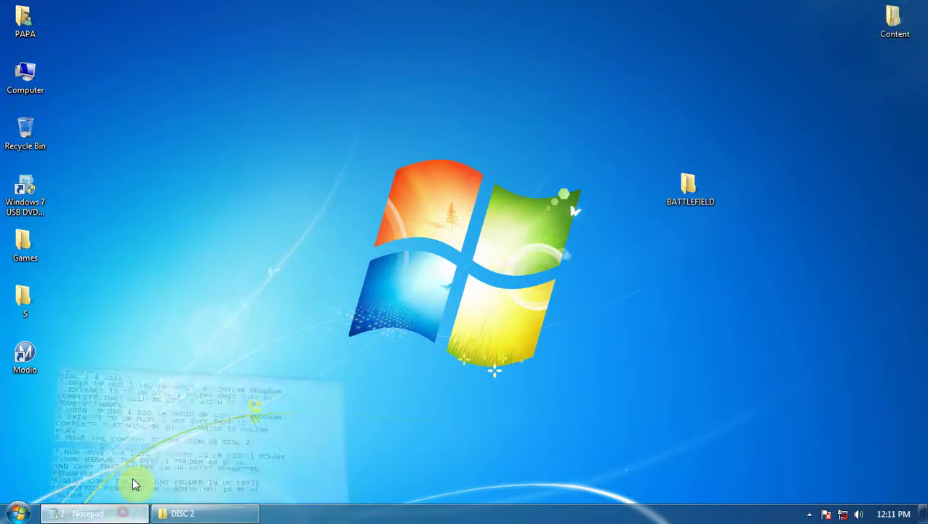
drag(36, 320, 740, 322)
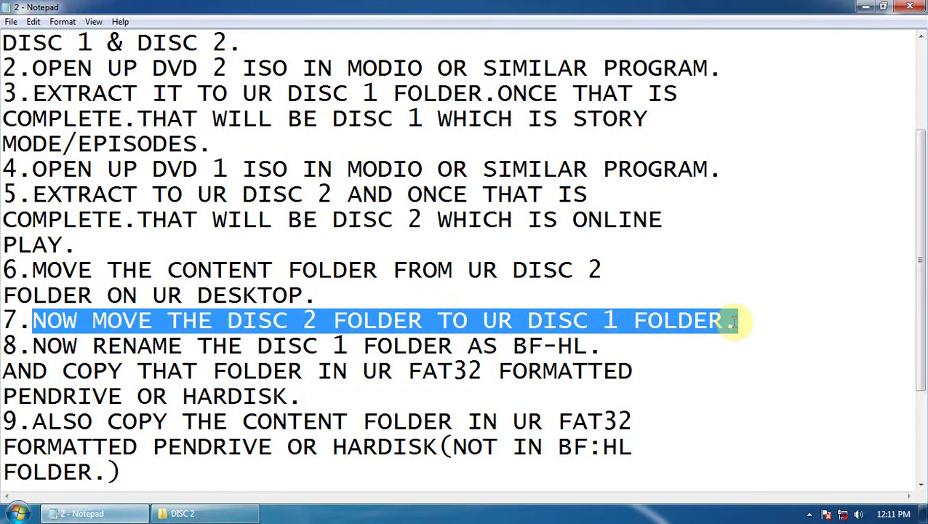
click(185, 513)
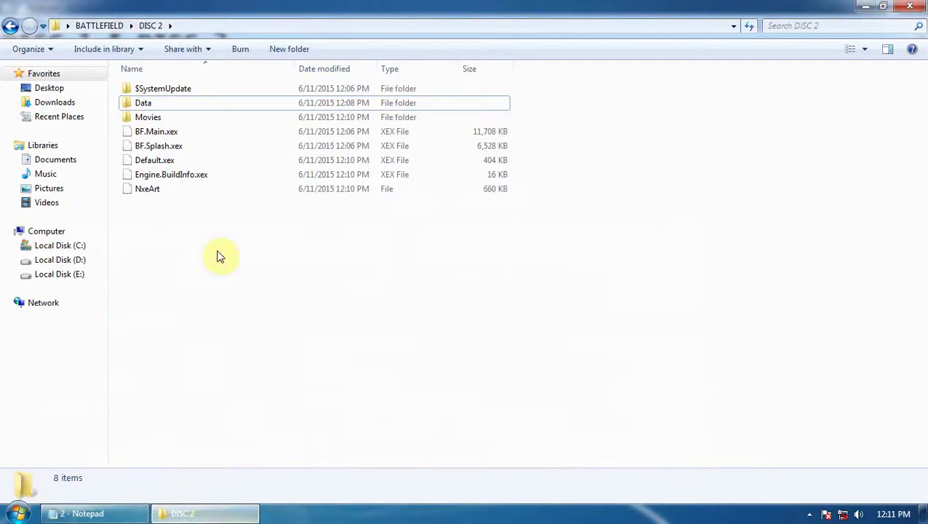
click(91, 26)
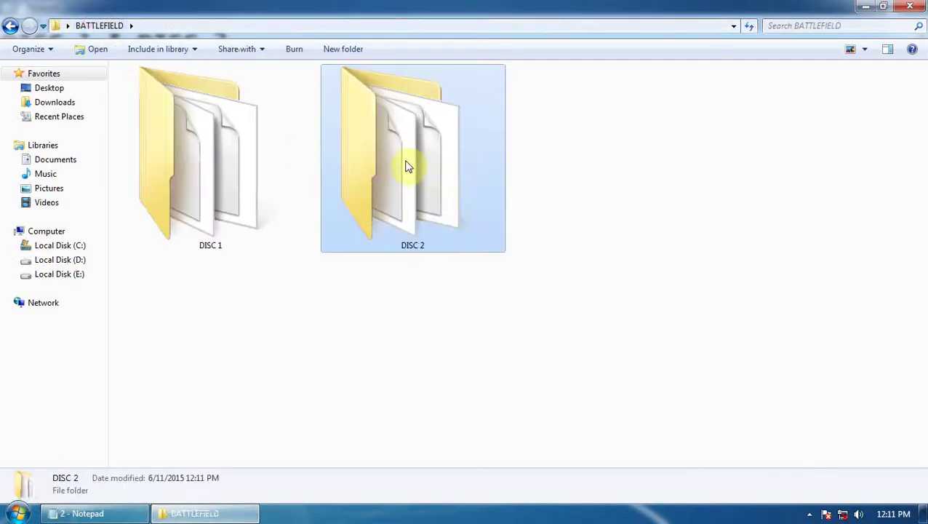
drag(407, 167, 184, 180)
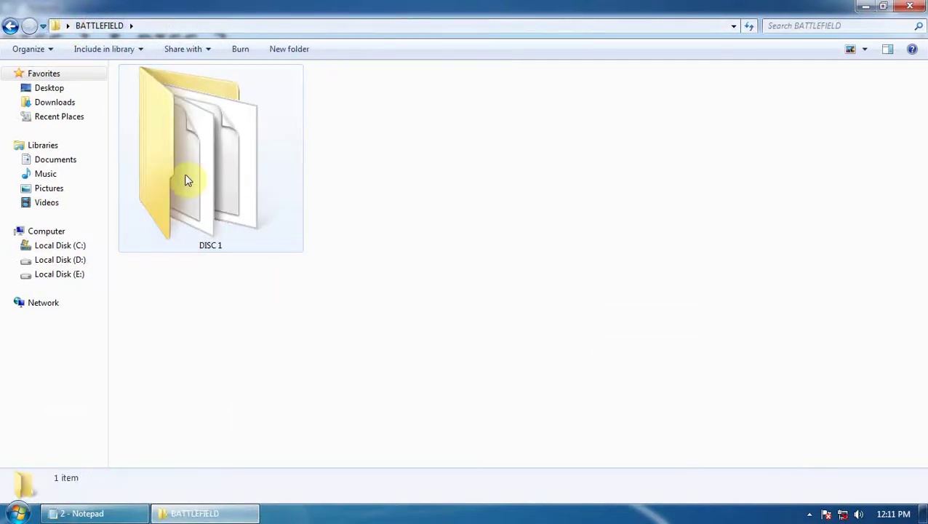
click(83, 513)
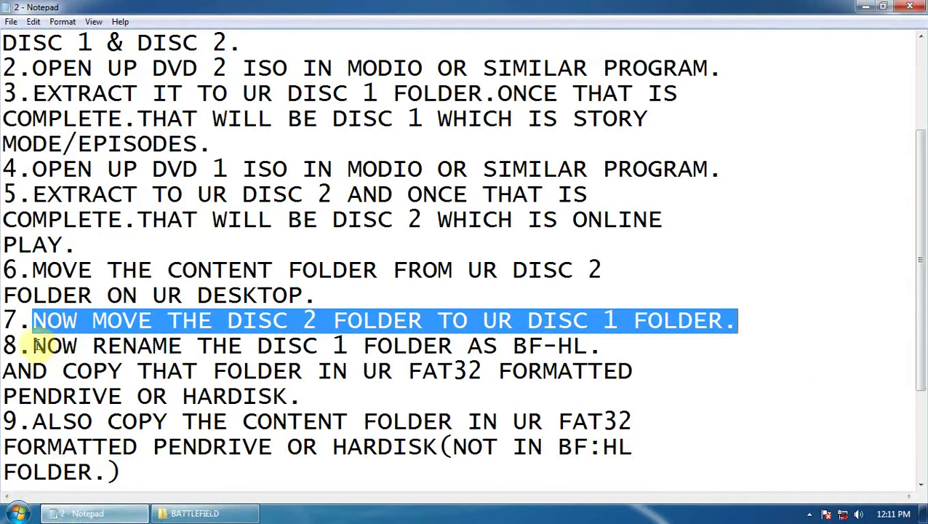
drag(34, 346, 589, 347)
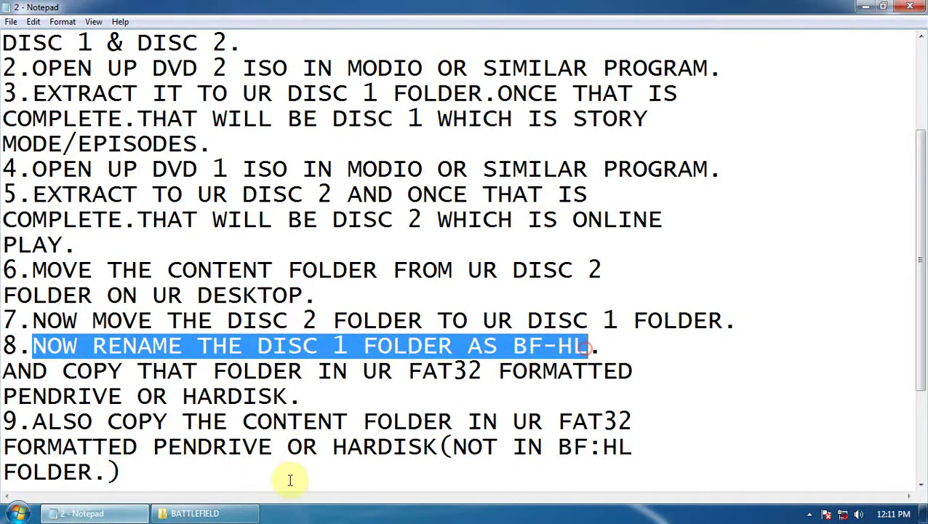
Rename the DISC 1 folder to BF-HL
click(208, 514)
right_click(218, 174)
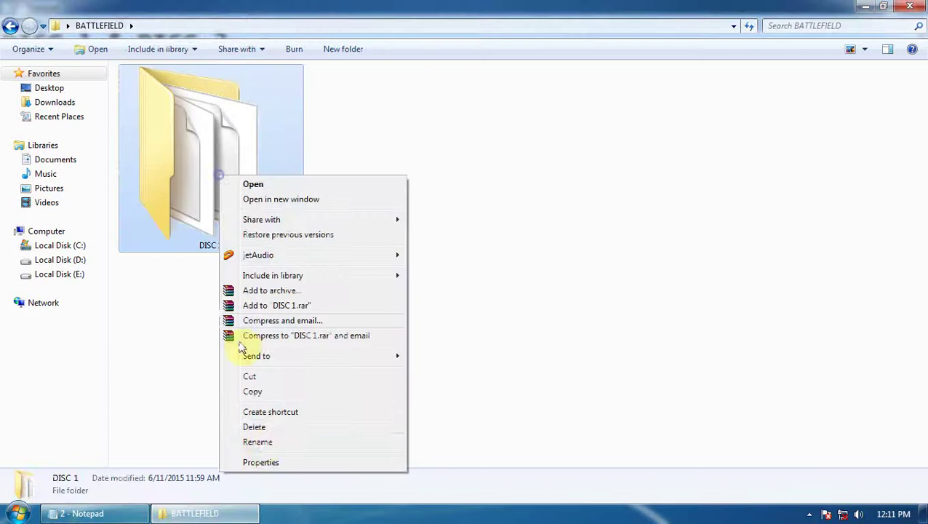
click(259, 442)
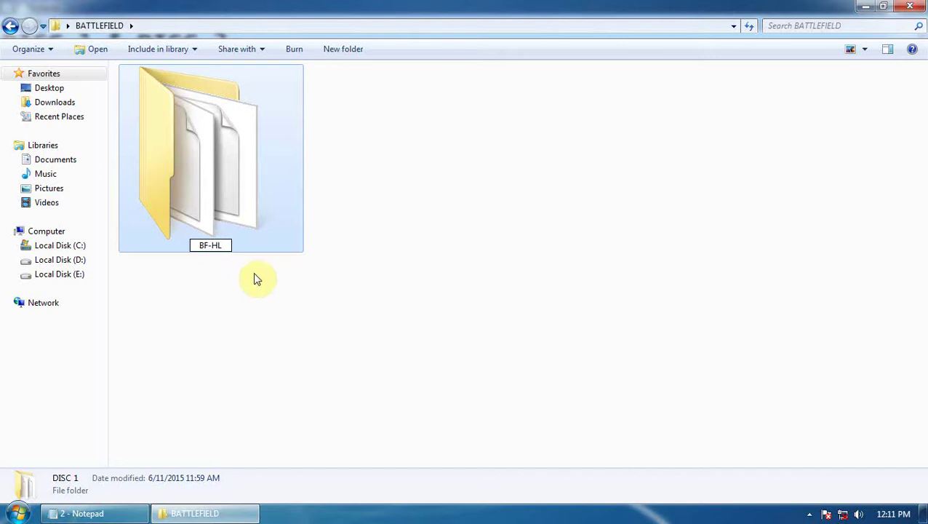
click(262, 278)
Read the guide's FAT32 pendrive or hard disk note and step 9 about copying Content
click(80, 514)
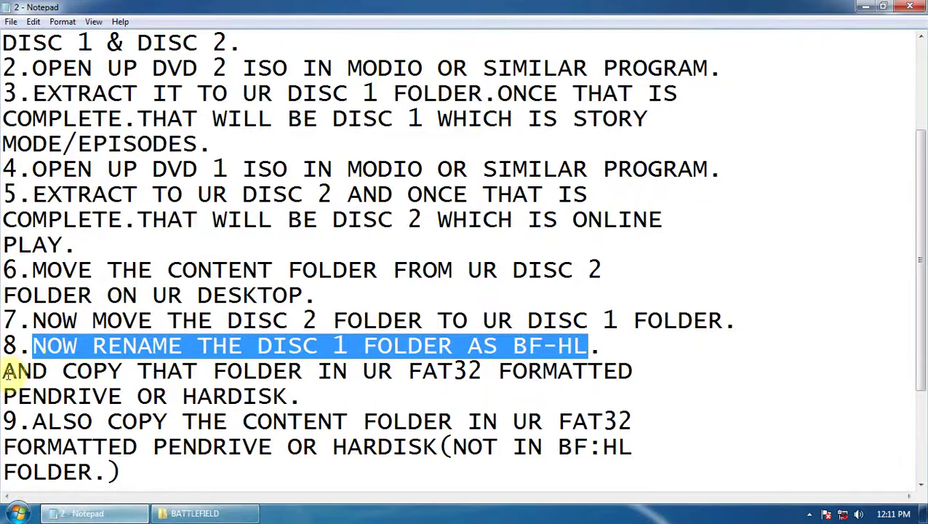
drag(7, 374, 613, 373)
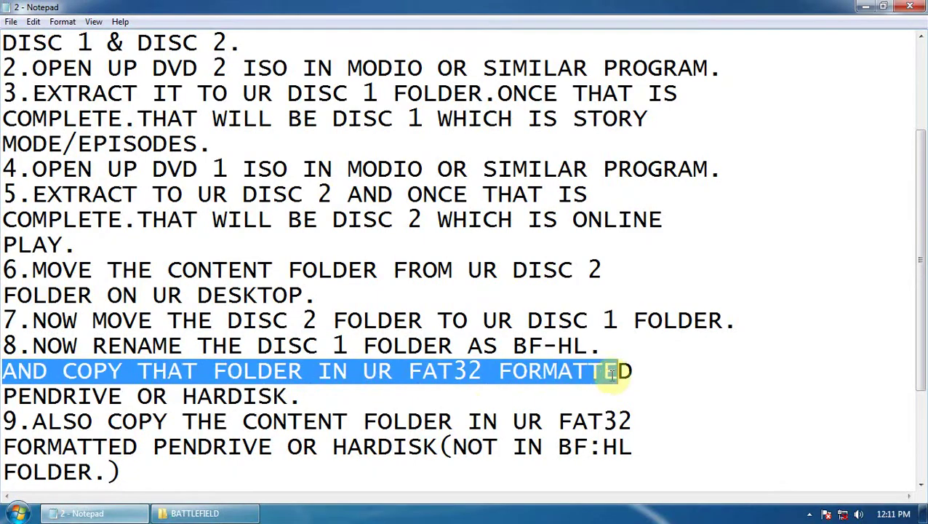
drag(304, 397, 6, 399)
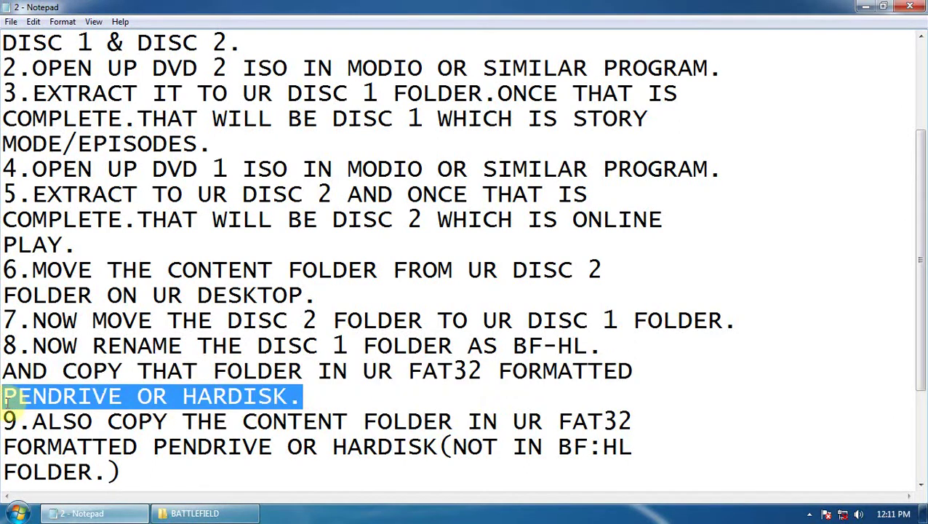
click(29, 421)
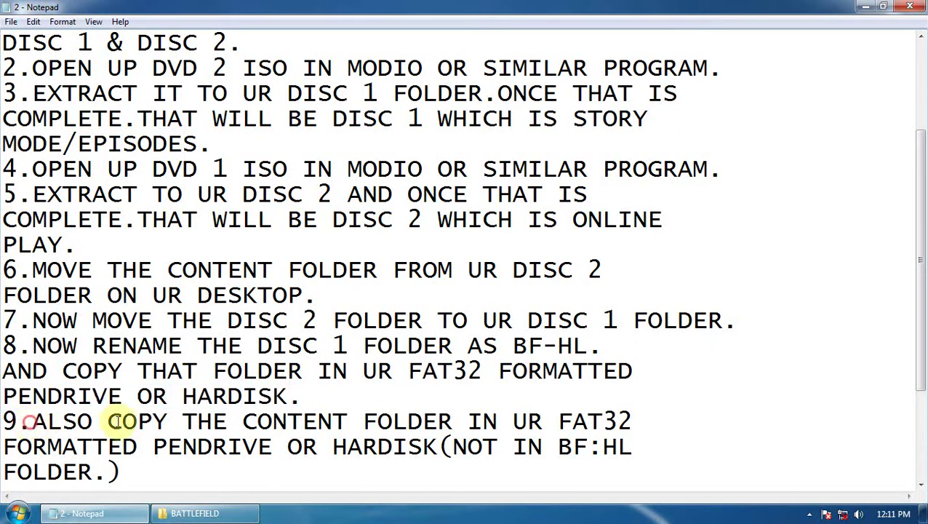
drag(32, 421, 604, 426)
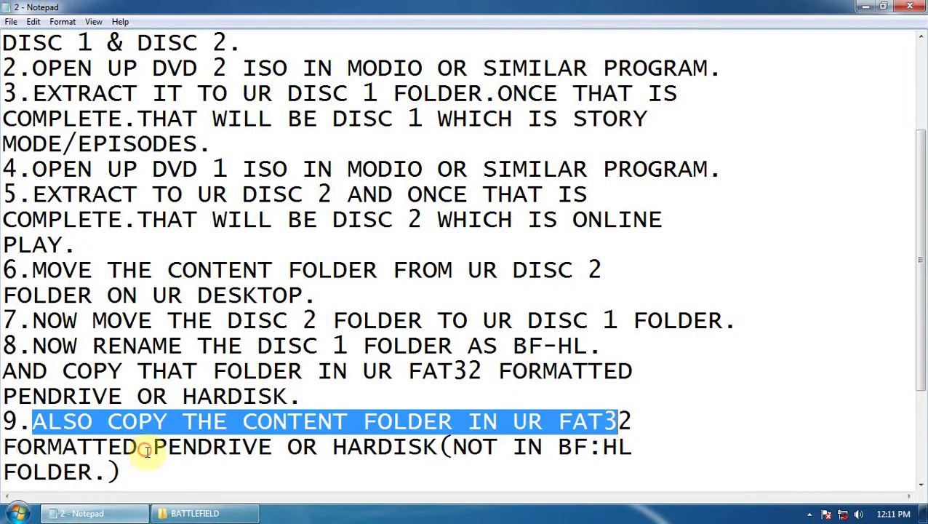
click(219, 517)
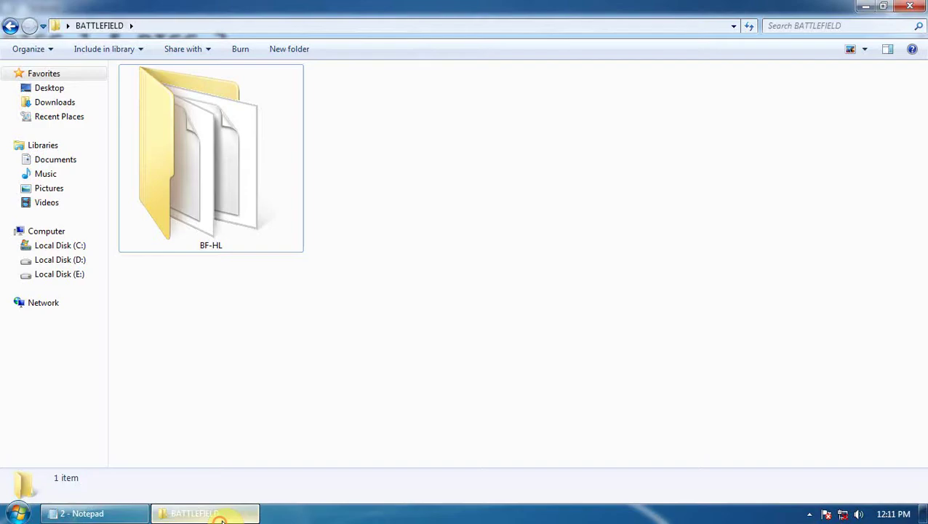
Drag the desktop Content folder into BATTLEFIELD beside BF-HL
click(866, 8)
click(865, 7)
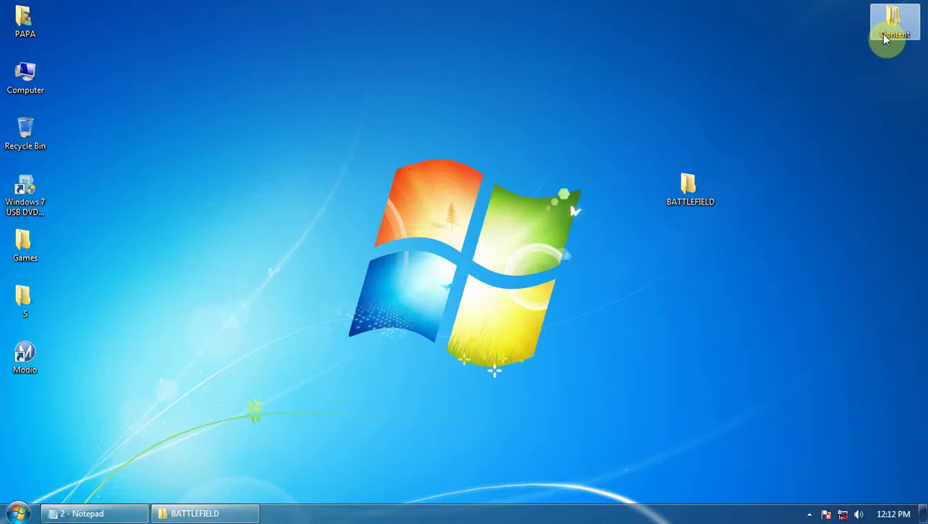
double_click(699, 187)
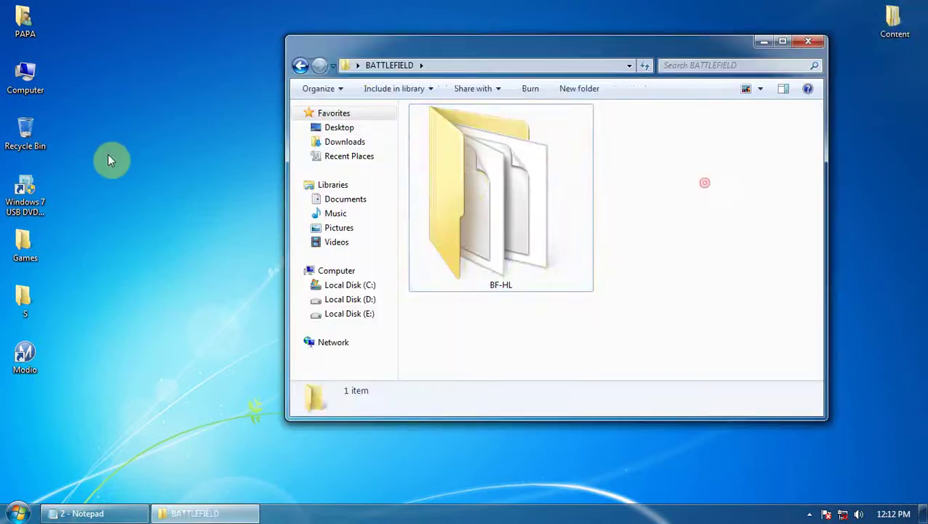
click(466, 185)
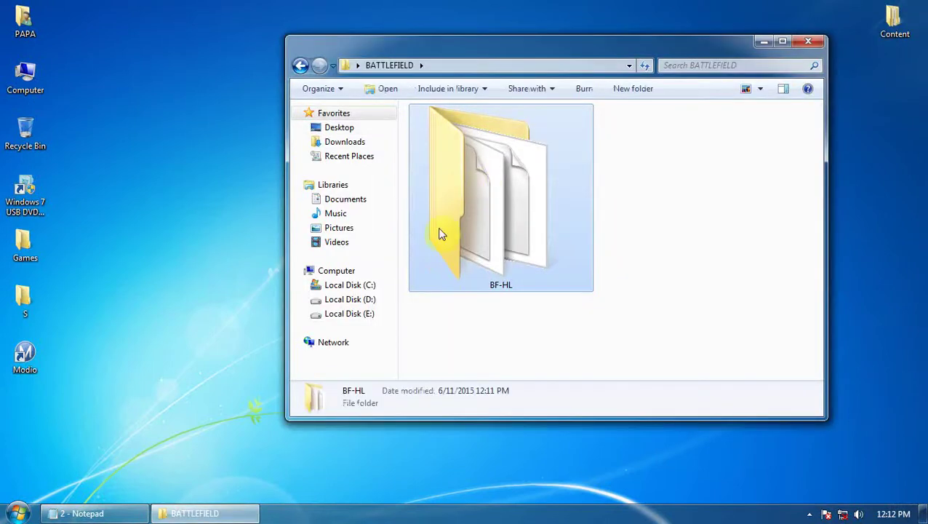
mouse_move(86, 515)
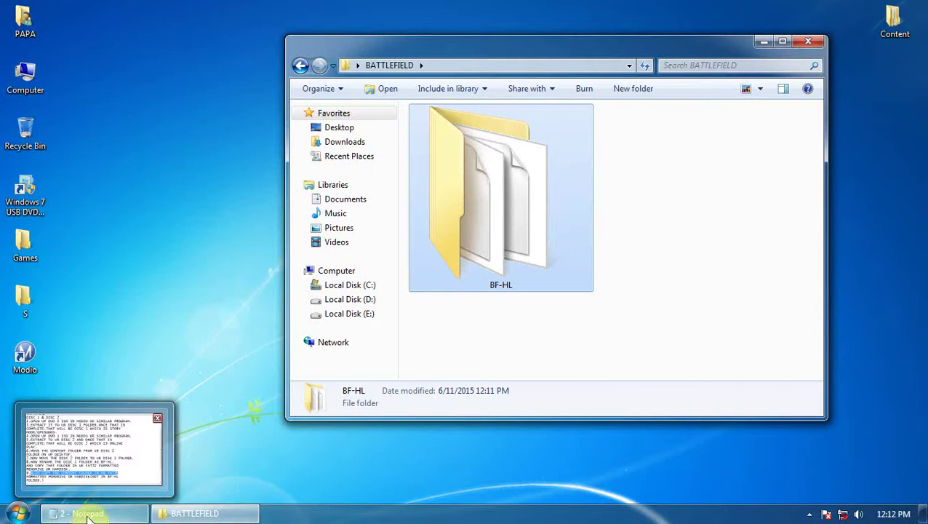
drag(899, 24, 729, 182)
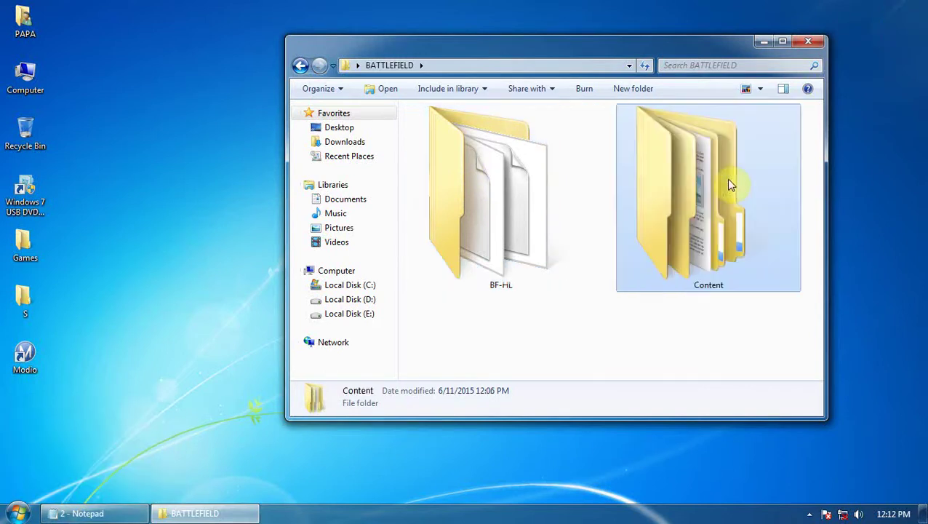
drag(497, 329, 794, 222)
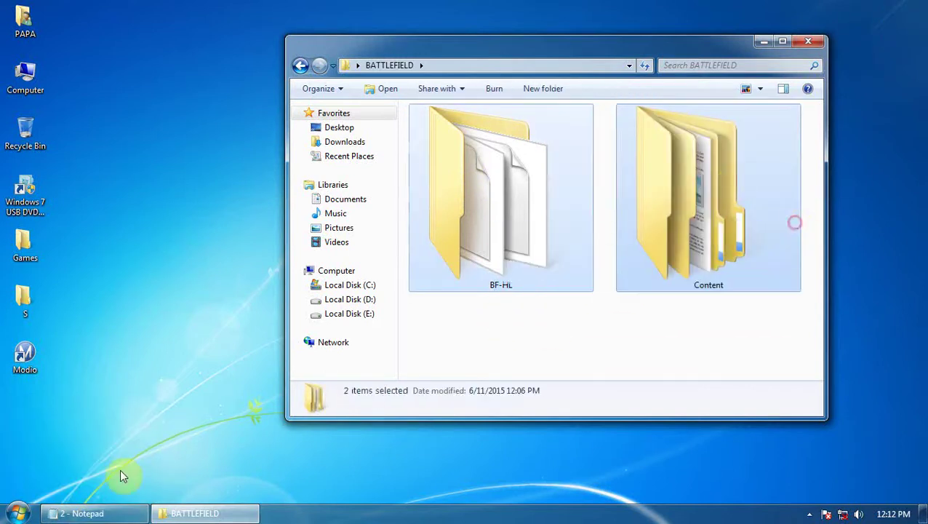
click(86, 511)
Scroll to step 10 and highlight the JTAG/RGH HDD1/CONTENT/000000000 destination path
scroll(40, 393, down, 2)
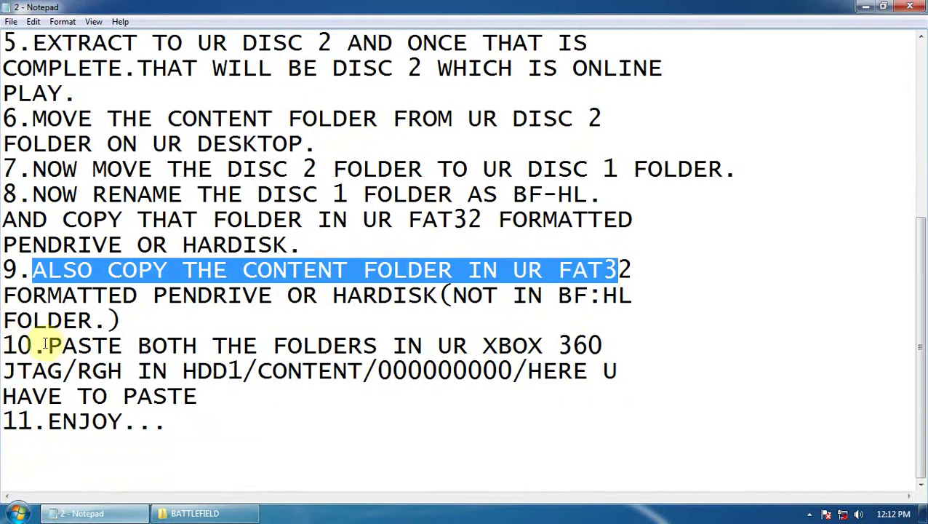
drag(44, 342, 594, 350)
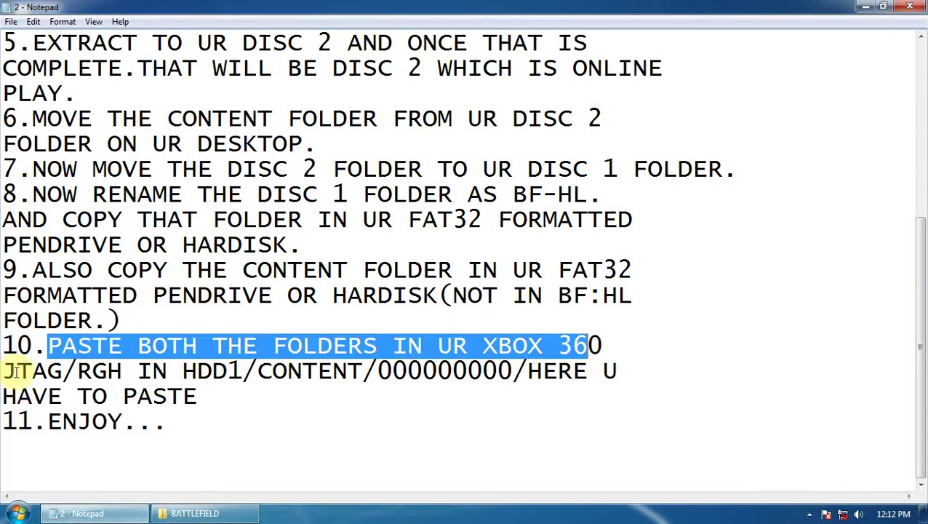
drag(13, 372, 273, 373)
click(300, 371)
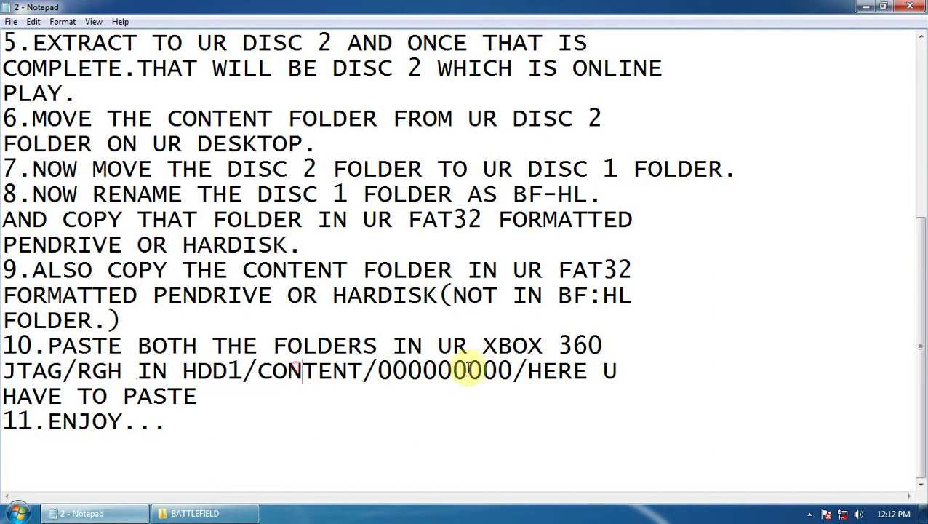
click(559, 371)
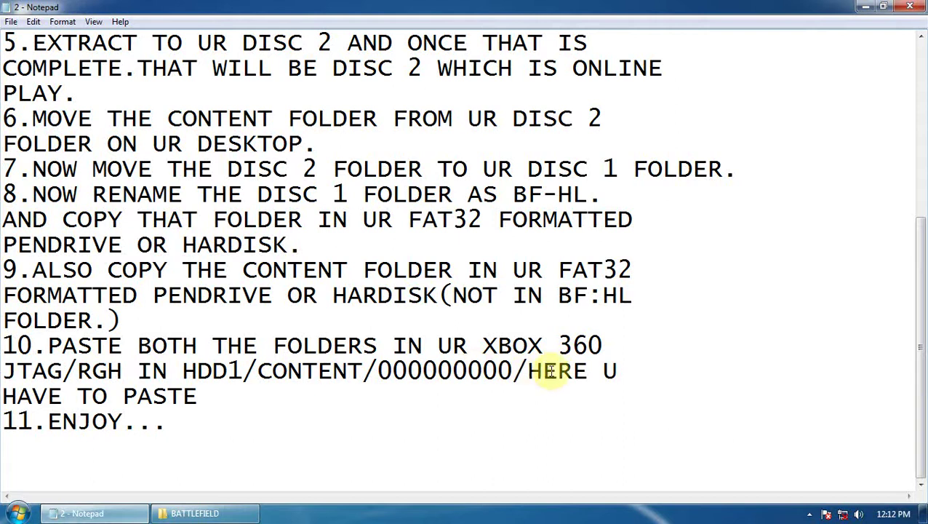
click(203, 514)
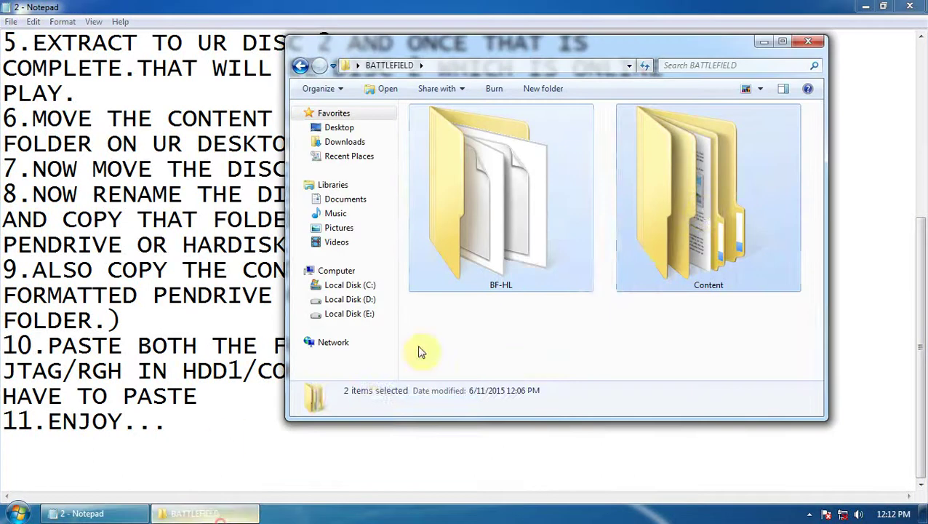
drag(510, 317, 764, 200)
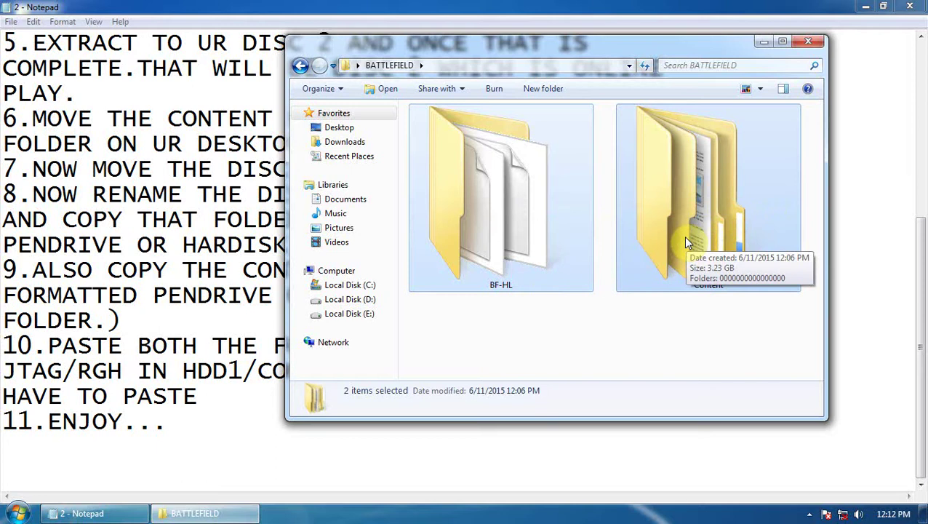
click(653, 312)
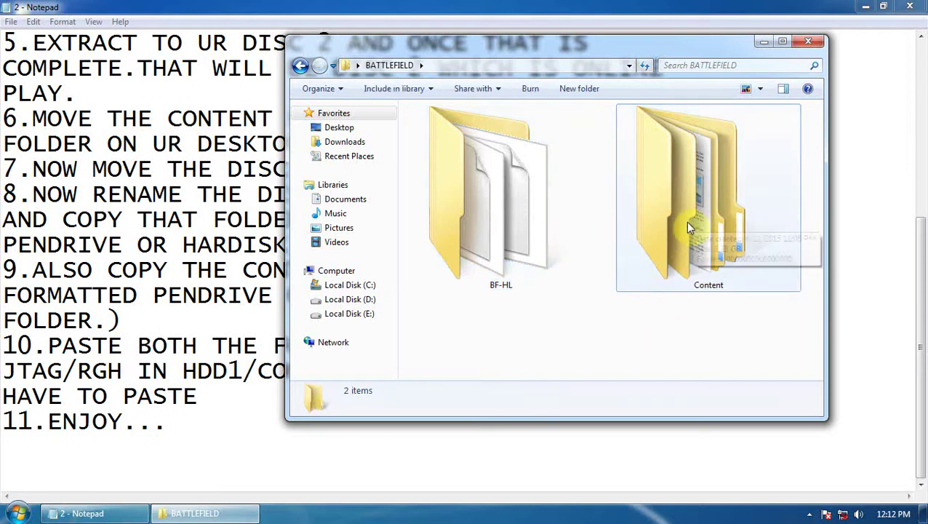
double_click(690, 227)
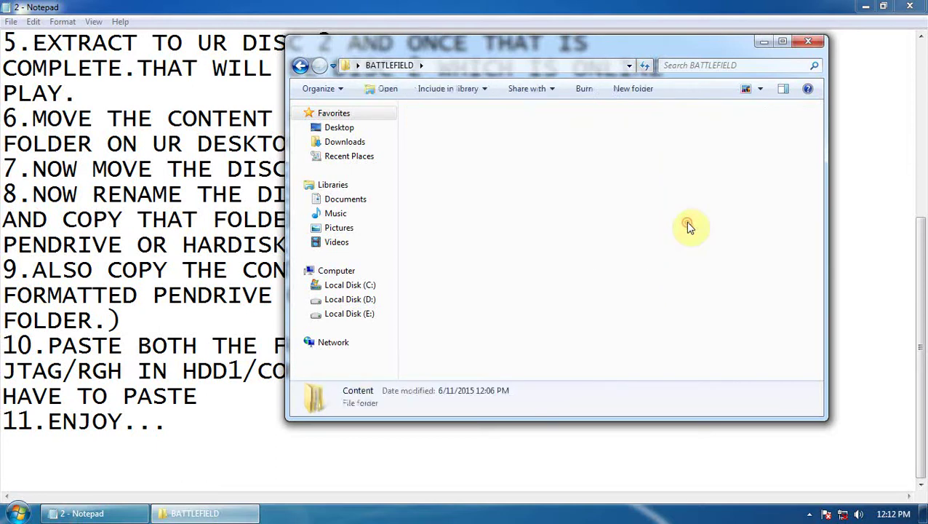
click(474, 131)
double_click(474, 131)
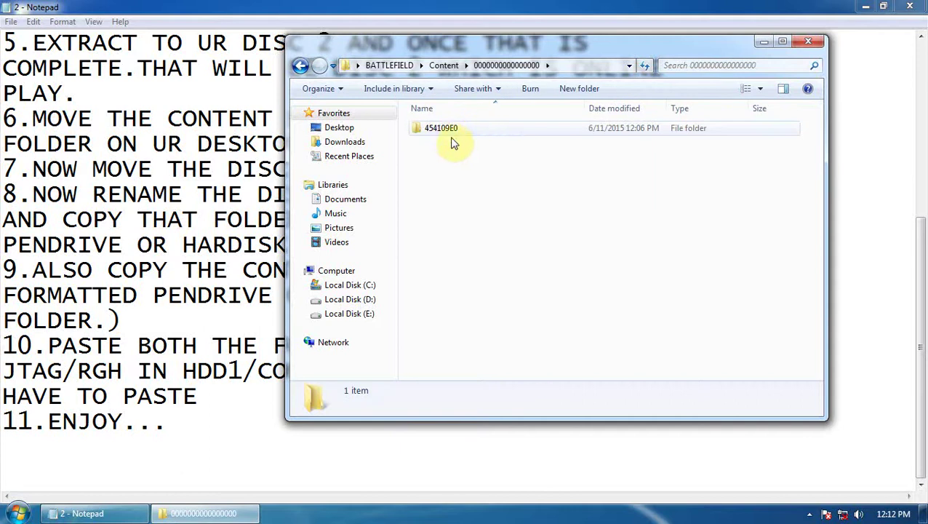
click(449, 132)
right_click(446, 134)
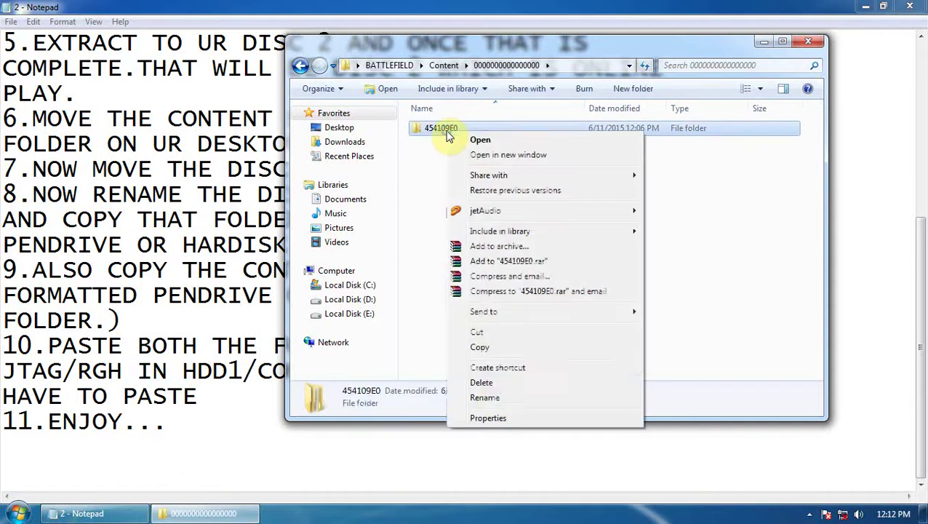
click(488, 332)
click(300, 65)
click(301, 64)
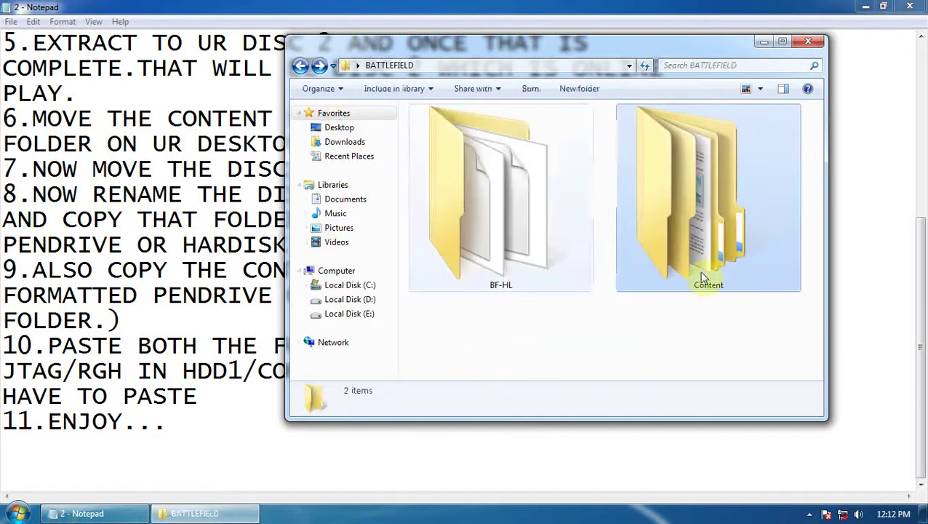
click(674, 326)
right_click(674, 327)
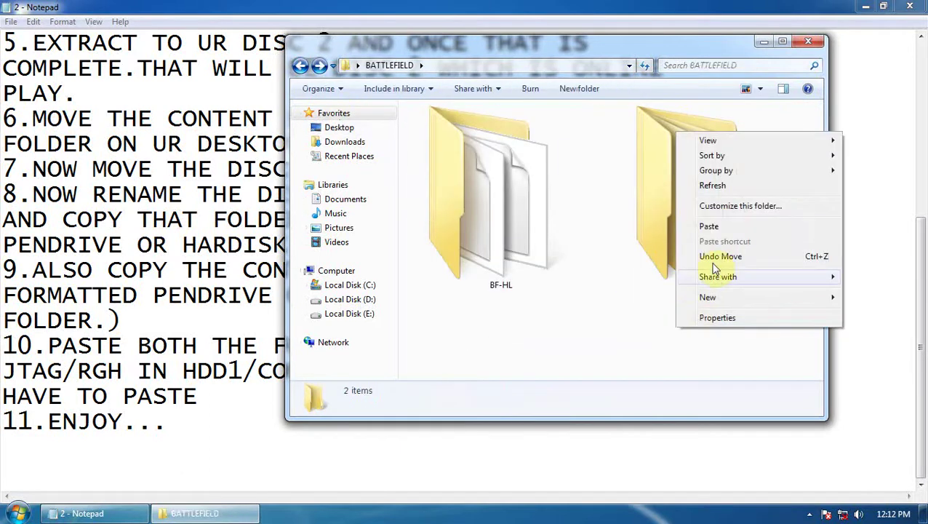
click(714, 225)
click(509, 344)
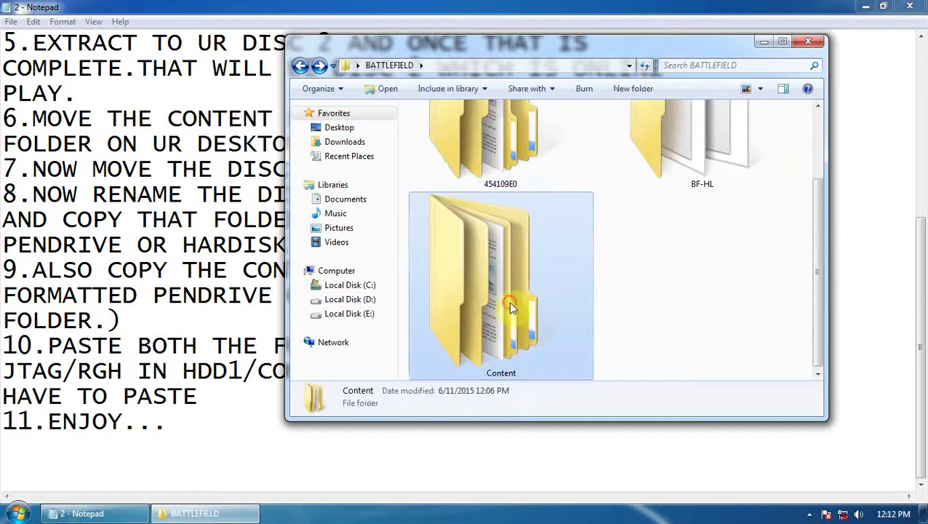
key(Delete)
click(520, 315)
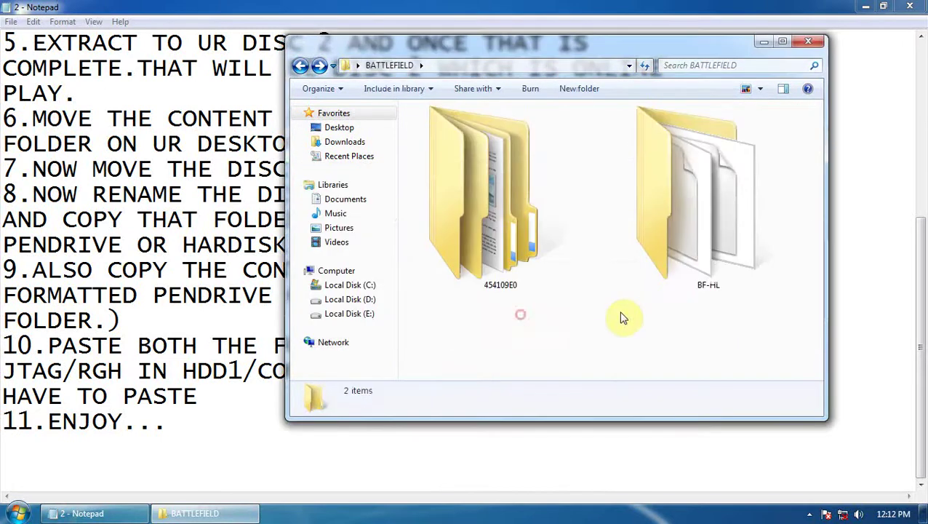
Check the 454109E0 and BF-HL folders, then highlight the guide's final step, 11.ENJOY..., in Notepad
drag(506, 325, 713, 181)
click(621, 316)
drag(473, 345, 750, 174)
click(269, 446)
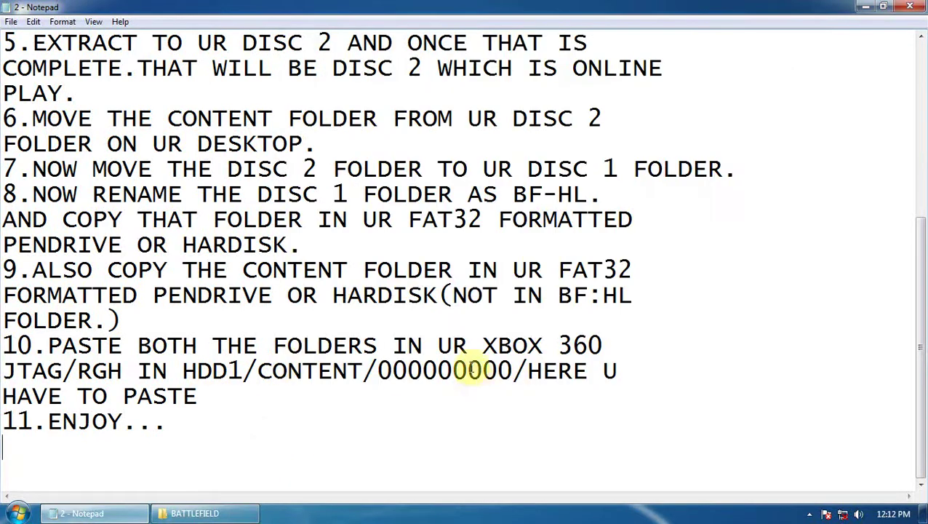
drag(230, 428, 46, 422)
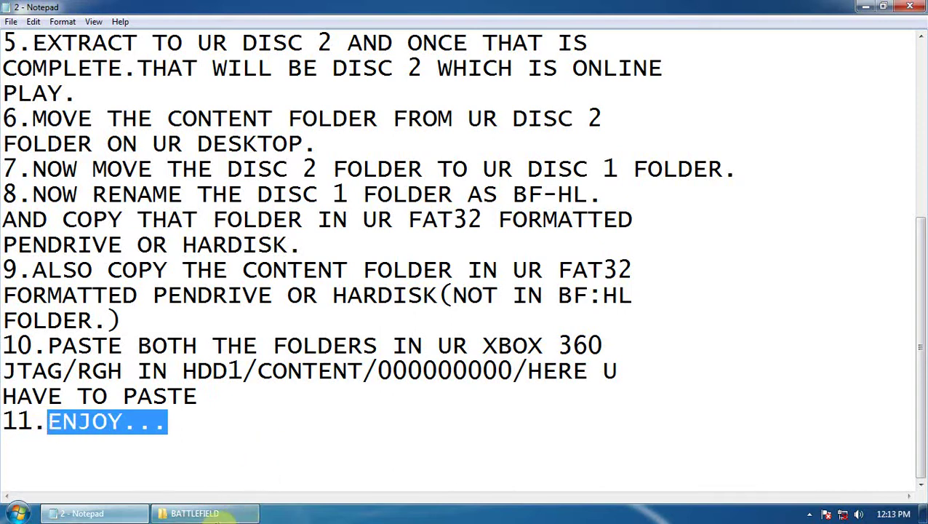